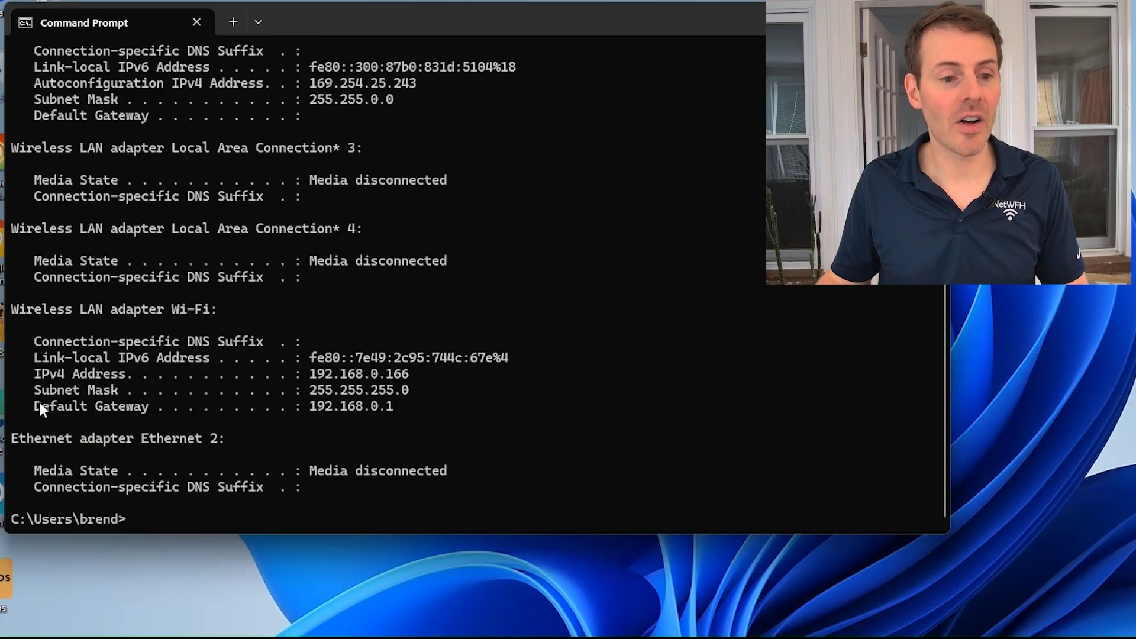
# - Highlight the Wi-Fi adapter's default gateway in the ipconfig output, then open the router's admin page at 192.168.0.1 in a Chrome Incognito tab
pyautogui.moveTo(27, 407); pyautogui.dragTo(397, 410)
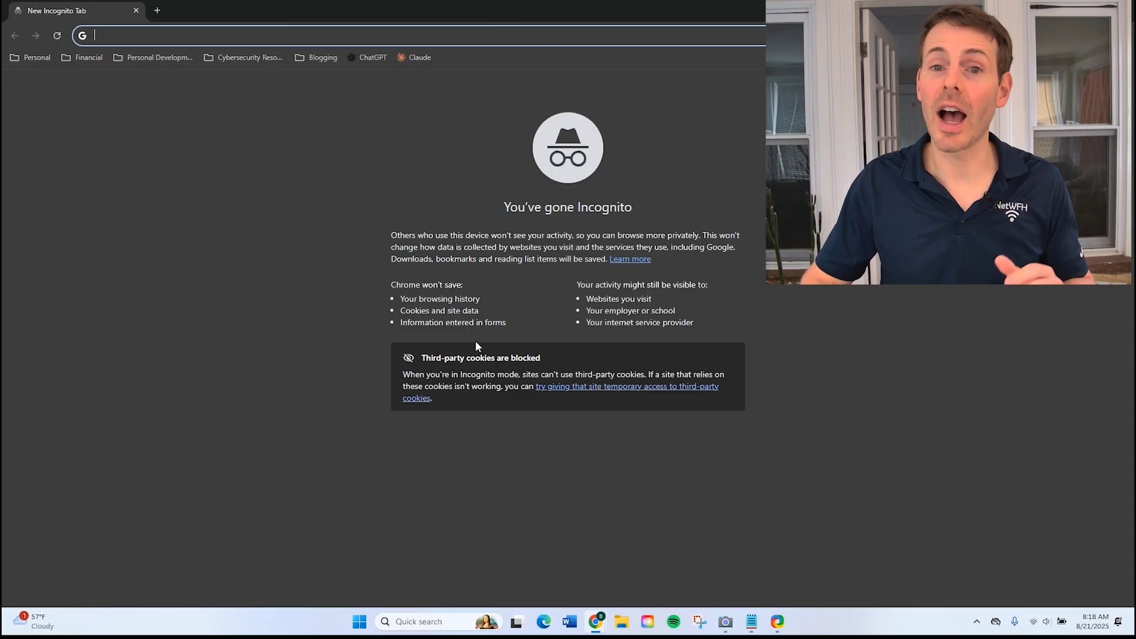
pyautogui.write('192.168.')
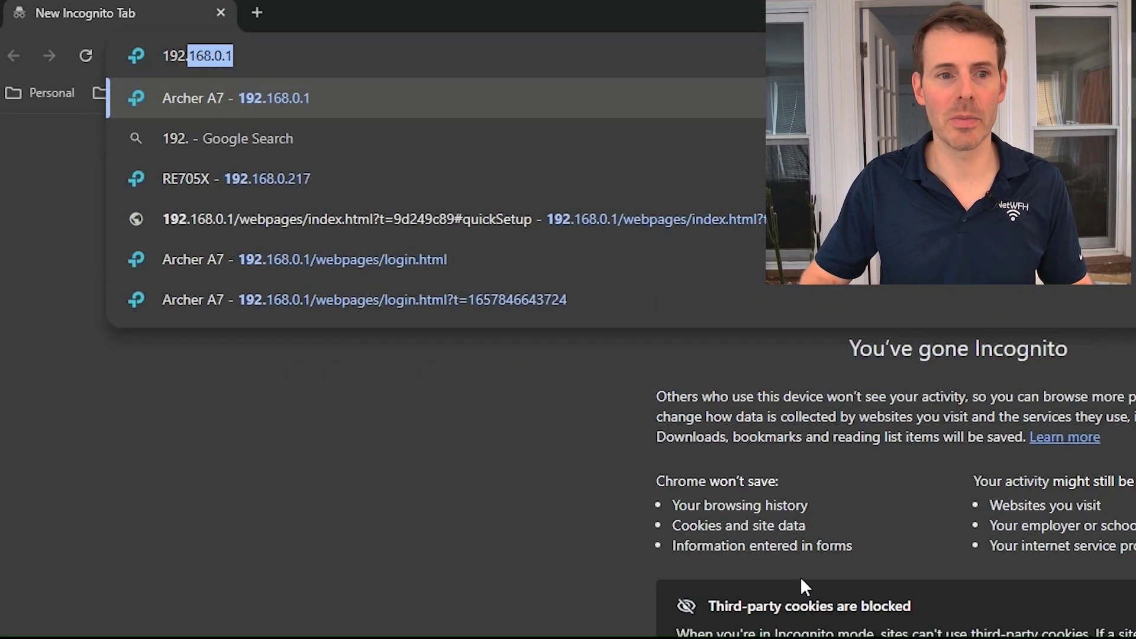
pyautogui.write('0.1')
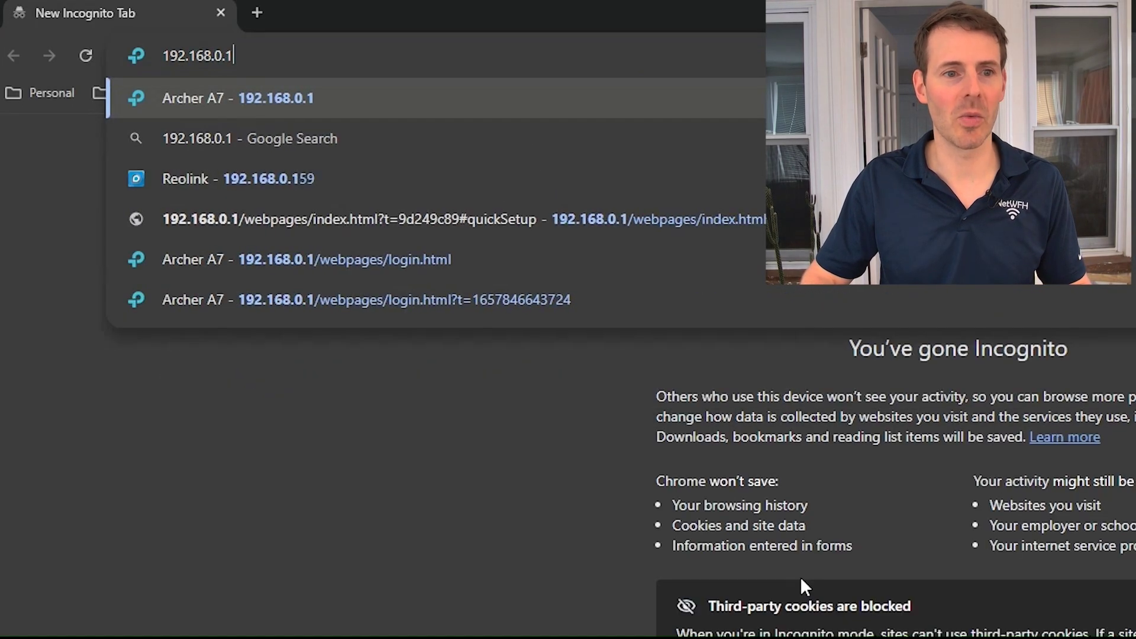
pyautogui.press('Return')
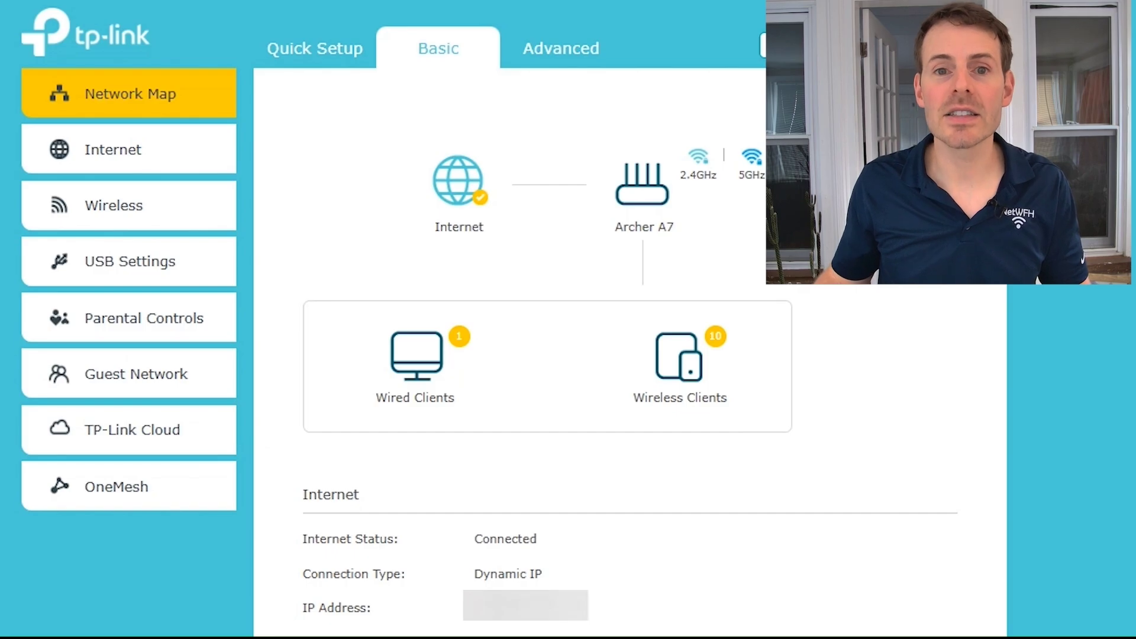
# - Open the router's advanced DHCP server settings to examine the IP address pool and the address reservation form
pyautogui.click(574, 53)
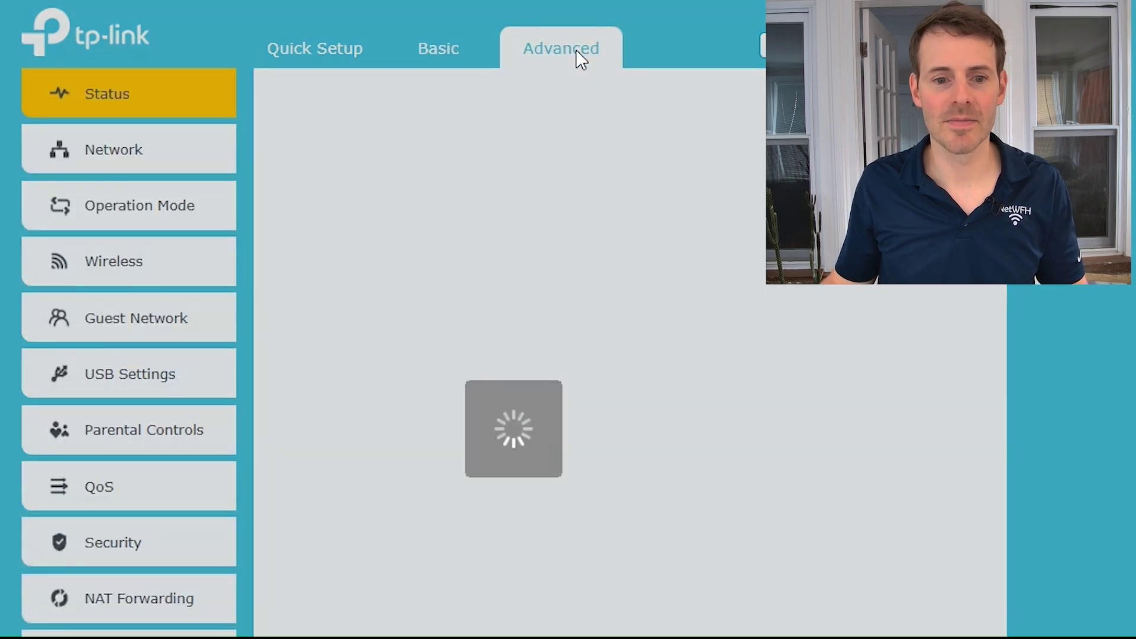
pyautogui.click(97, 165)
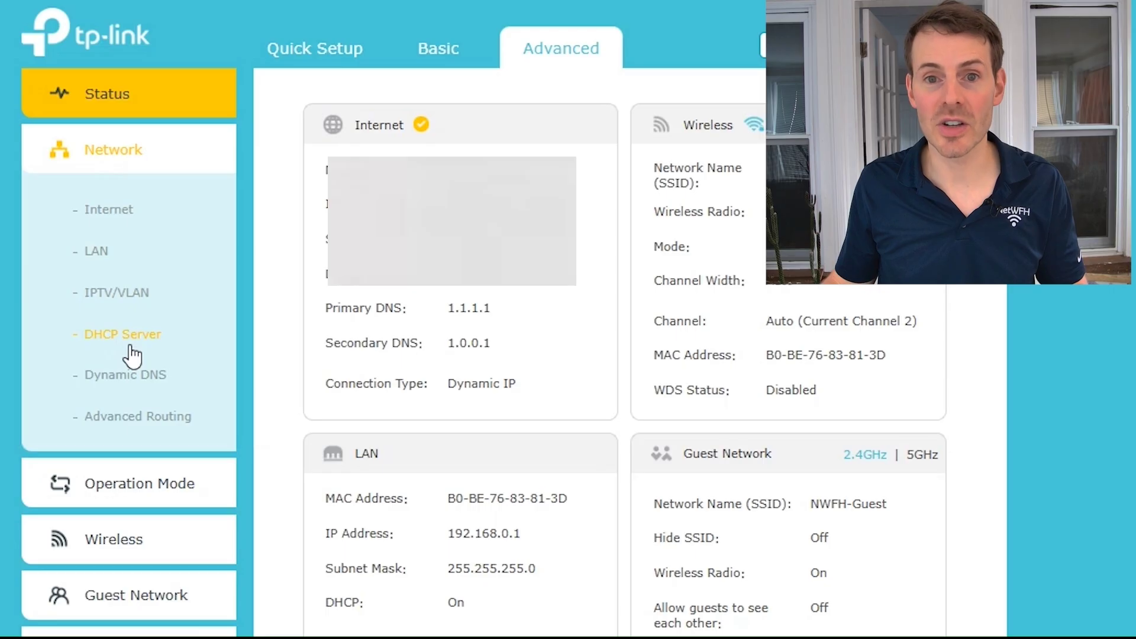
pyautogui.click(130, 348)
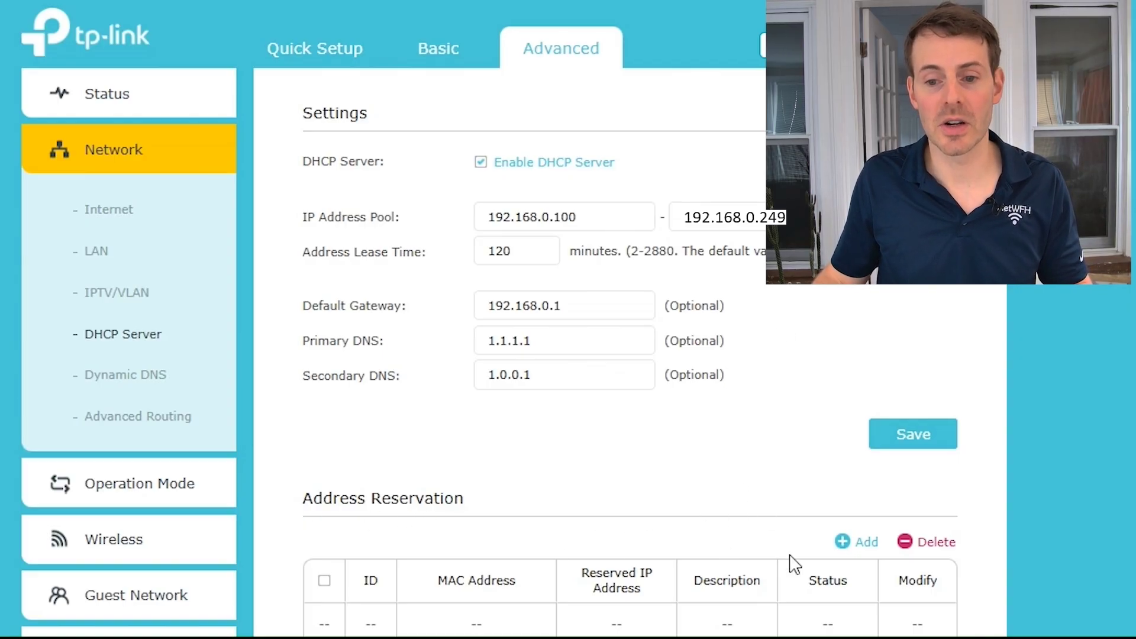
pyautogui.click(849, 546)
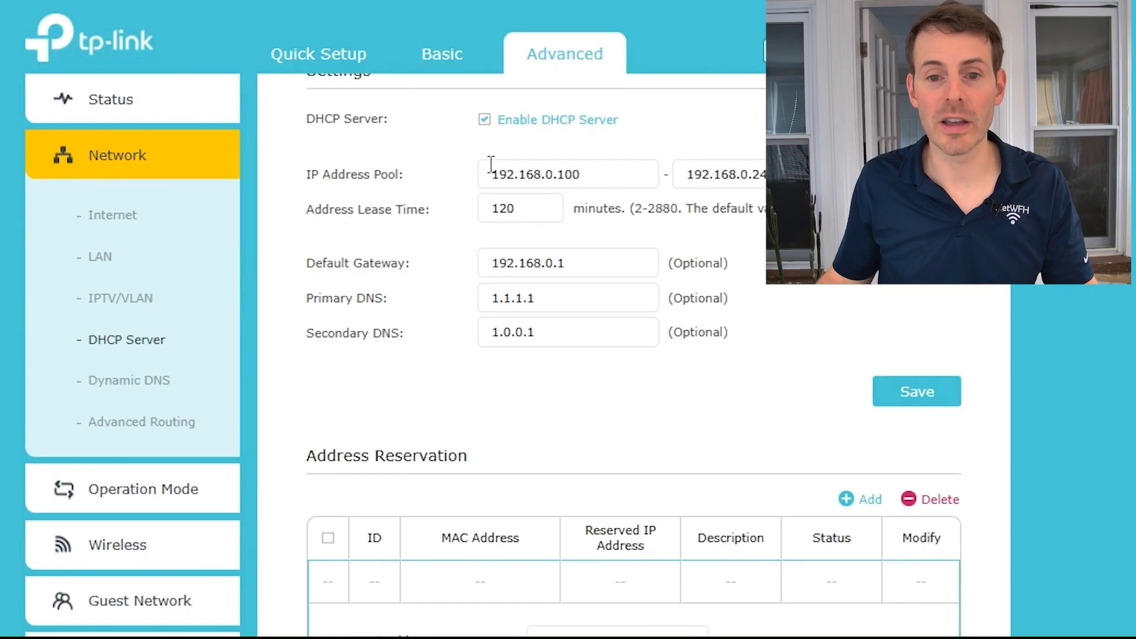
# - Show the wireless clients on the basic network map and copy the MAC address of the SKYNET client
pyautogui.click(443, 70)
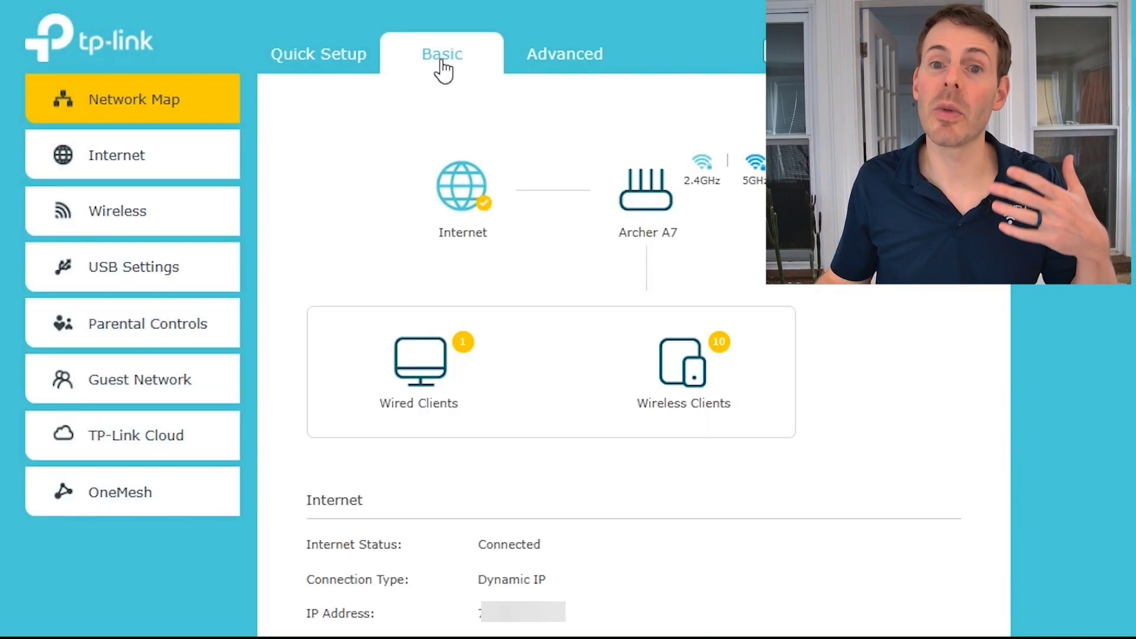
pyautogui.click(698, 379)
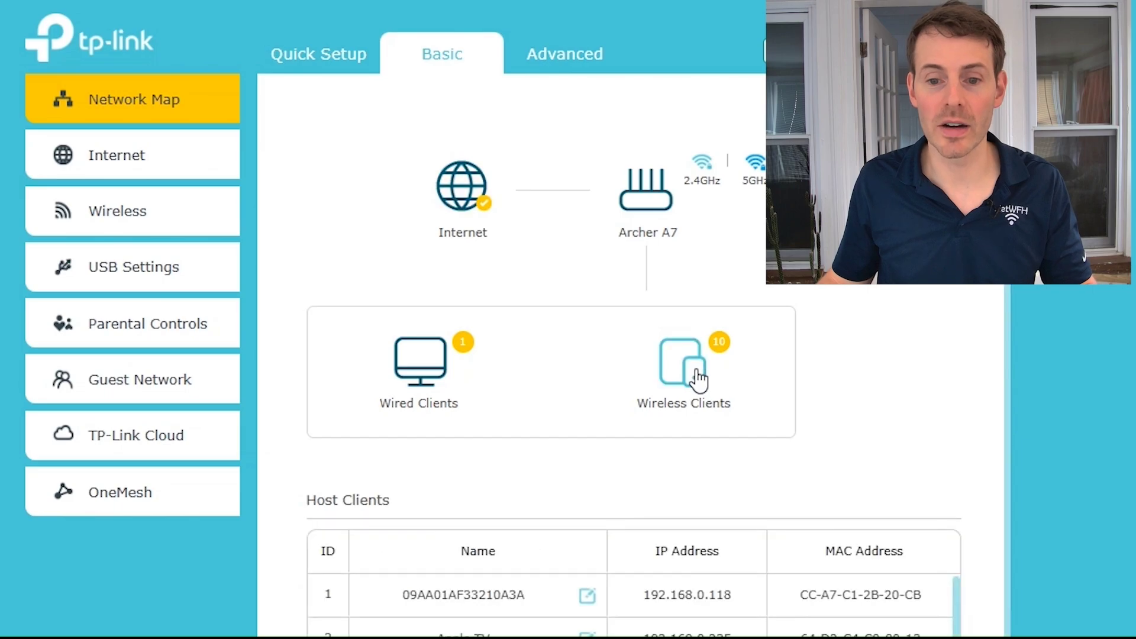
pyautogui.scroll(-2, 699, 379)
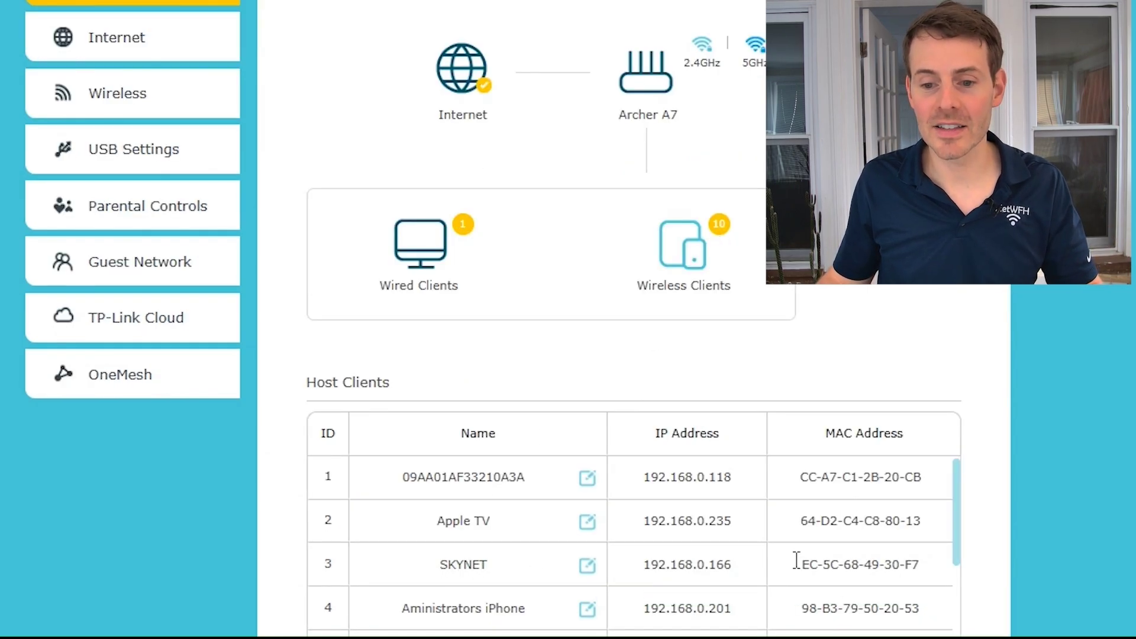
pyautogui.moveTo(808, 566); pyautogui.dragTo(904, 563)
pyautogui.click(878, 561)
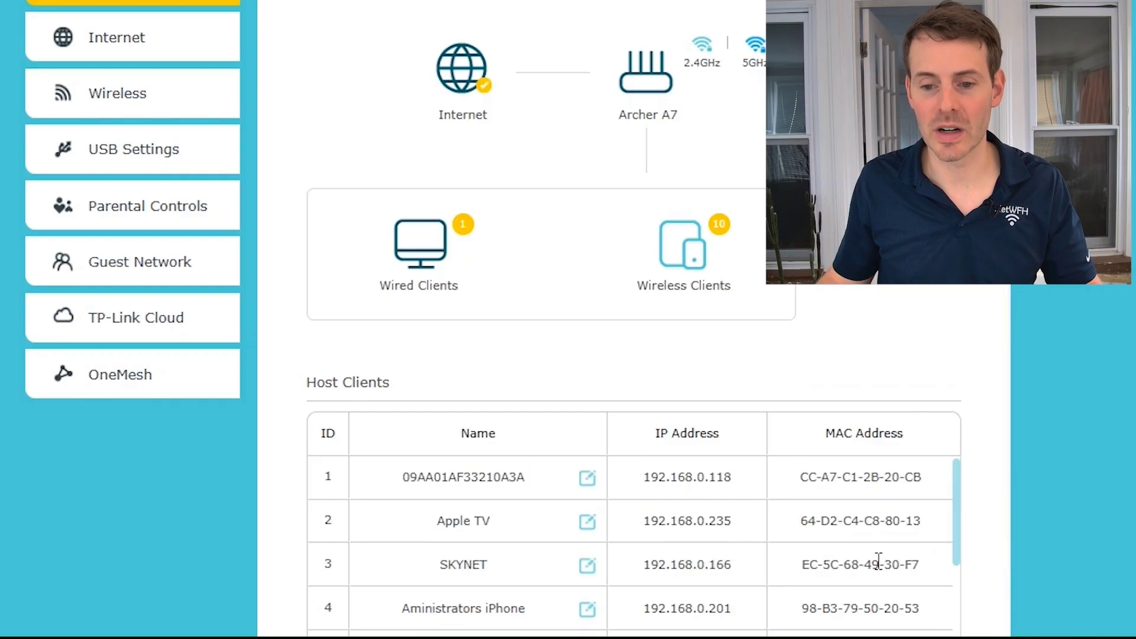
pyautogui.moveTo(803, 568); pyautogui.dragTo(928, 576)
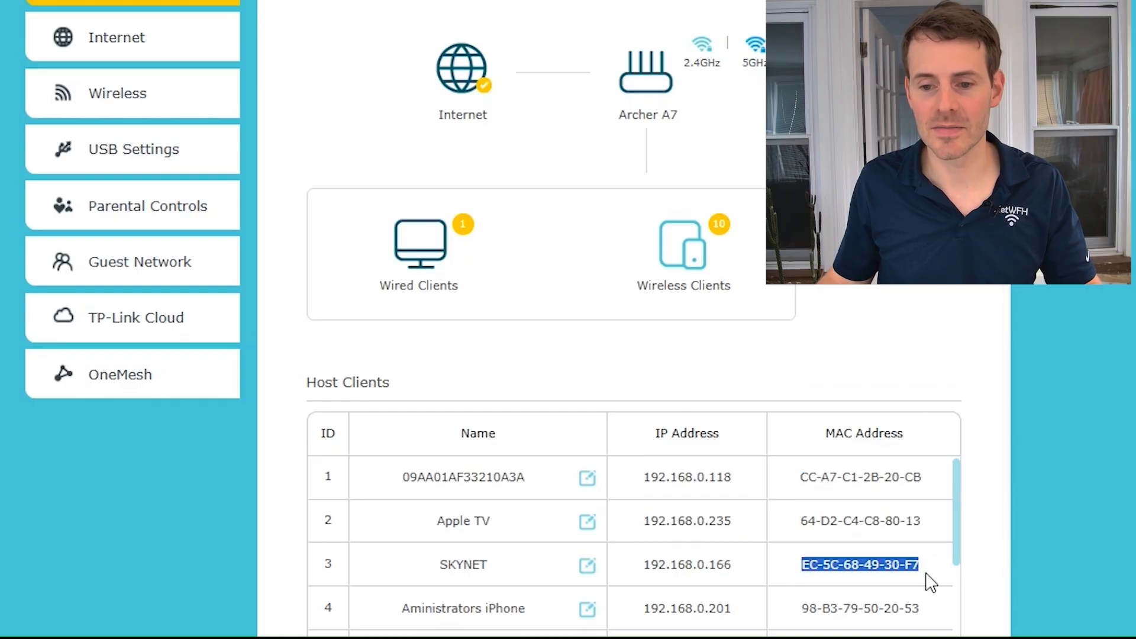
pyautogui.rightClick(891, 566)
pyautogui.click(917, 595)
# - Start a new address reservation in the advanced DHCP server settings and paste the copied MAC address into it
pyautogui.scroll(2, 596, 23)
pyautogui.click(565, 60)
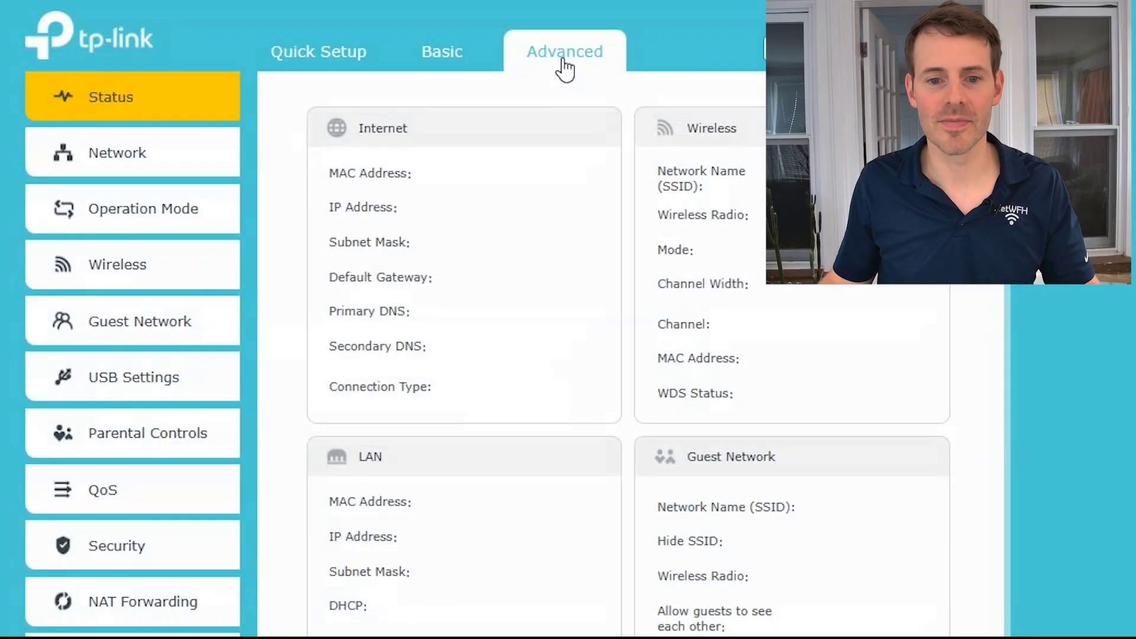
pyautogui.click(121, 159)
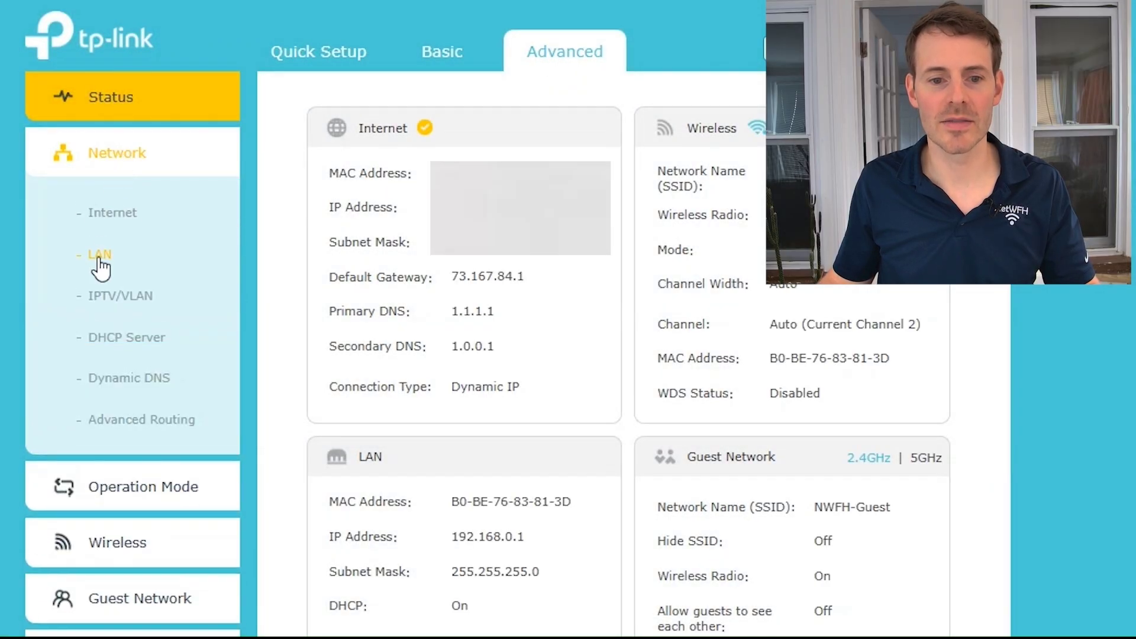
pyautogui.click(114, 343)
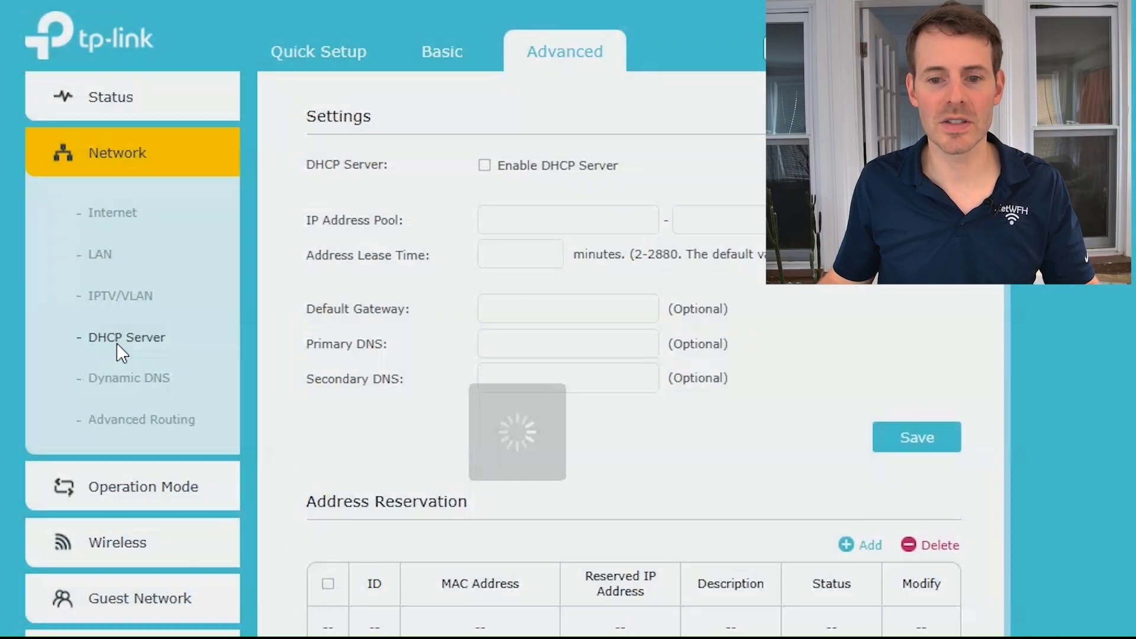
pyautogui.click(858, 545)
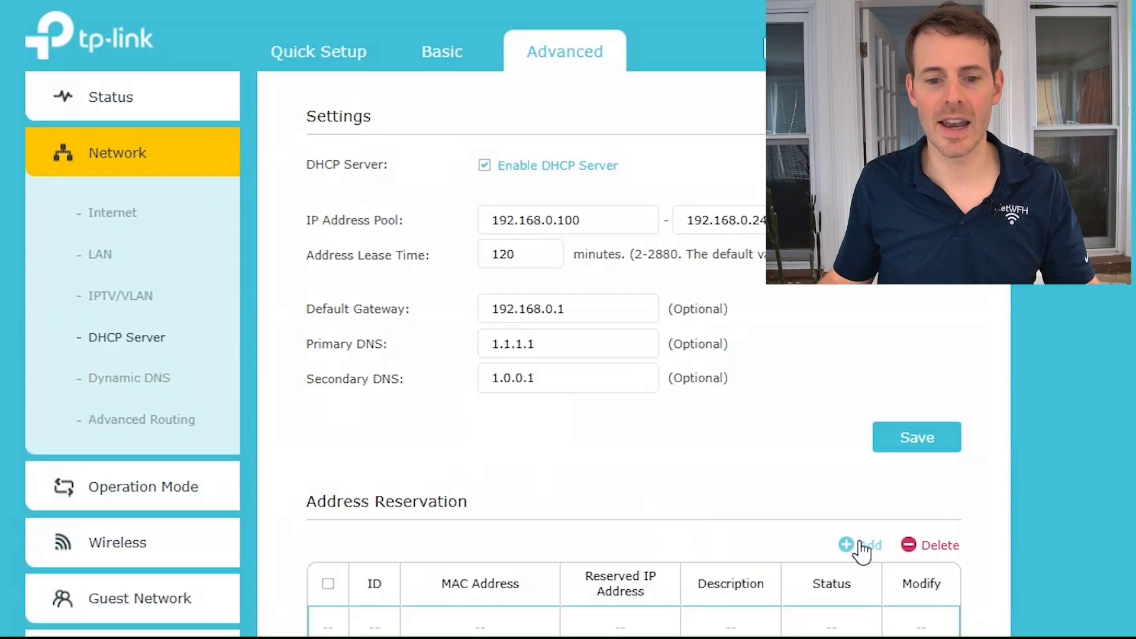
pyautogui.scroll(-4, 735, 622)
pyautogui.click(592, 449)
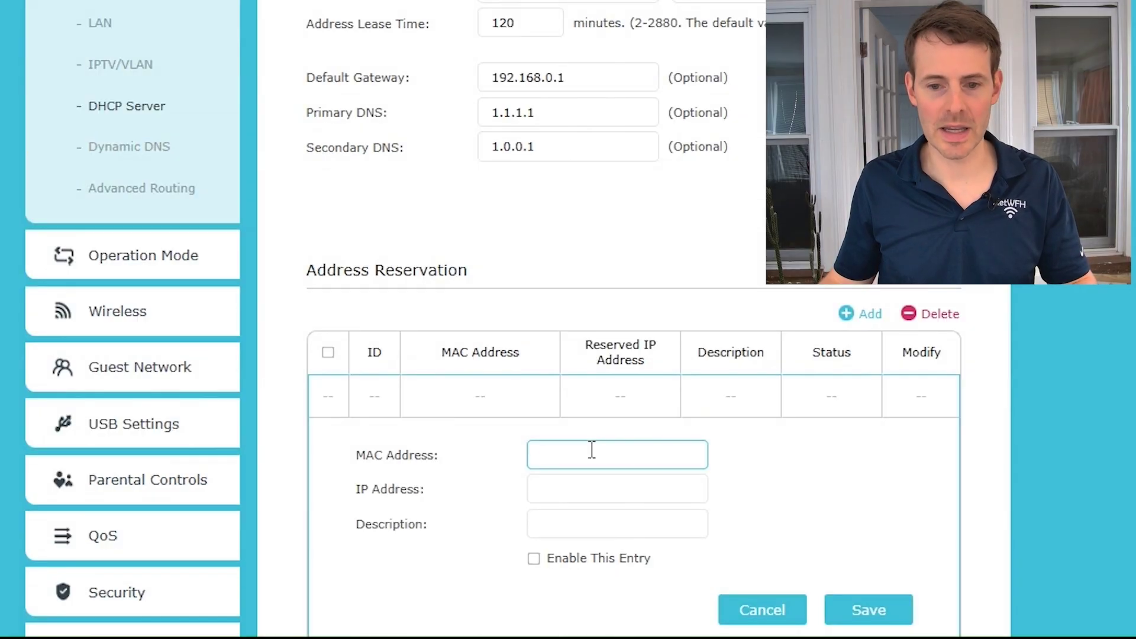
pyautogui.hotkey('ctrl', 'v')
# - Set the reservation's IP address to 192.168.0.50 and its description to Minecraft Server, enable the entry and save it
pyautogui.click(591, 490)
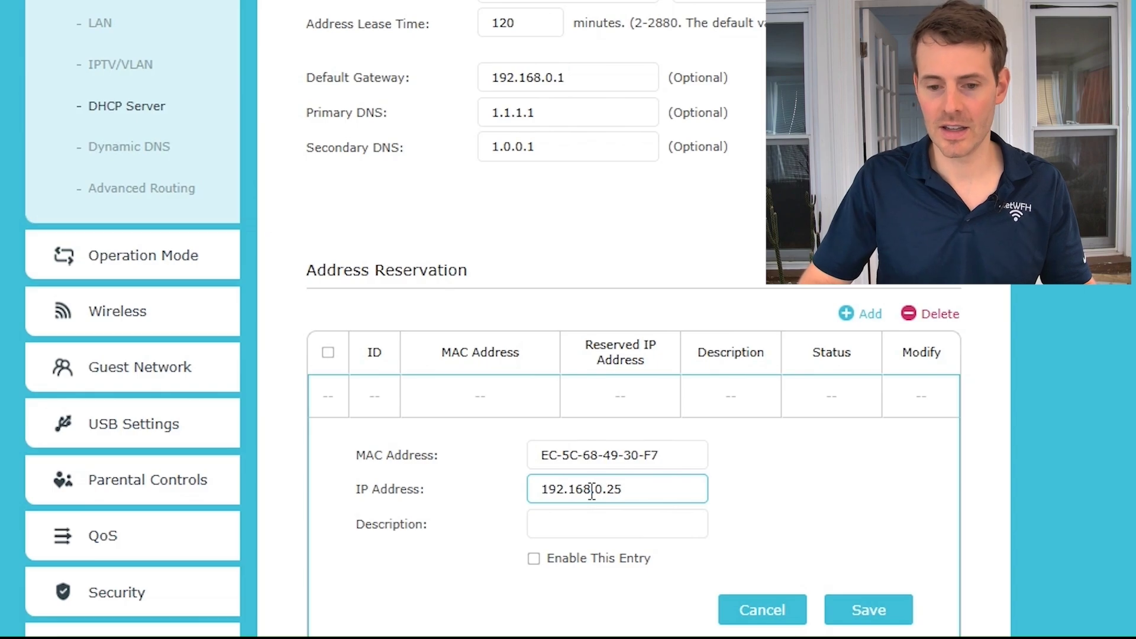
pyautogui.write('50')
pyautogui.click(597, 525)
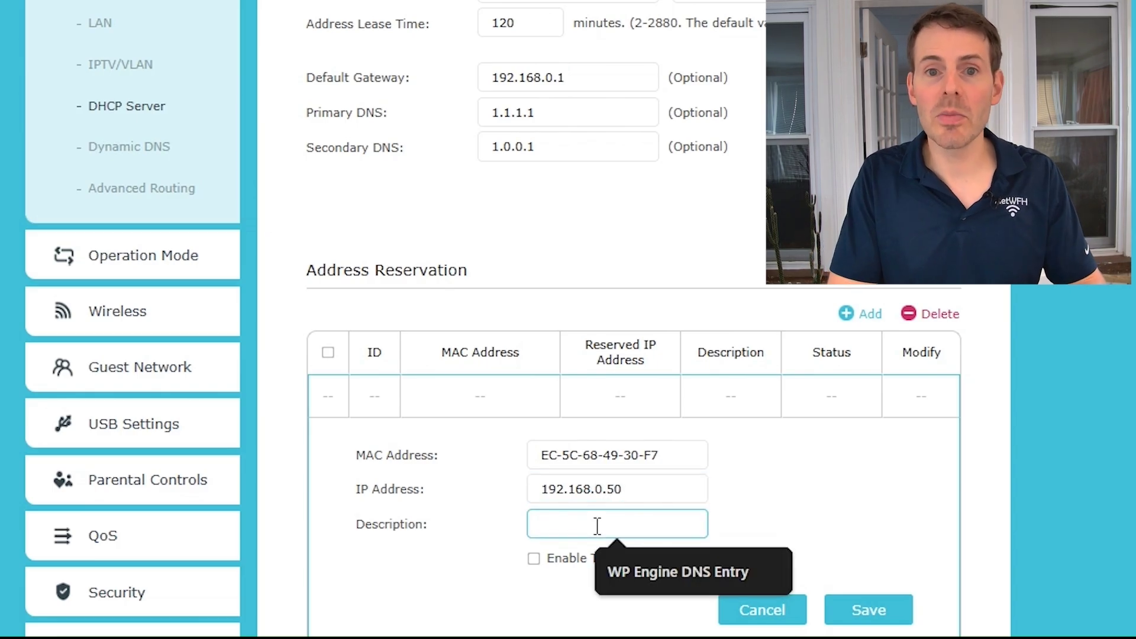
pyautogui.write('Mine')
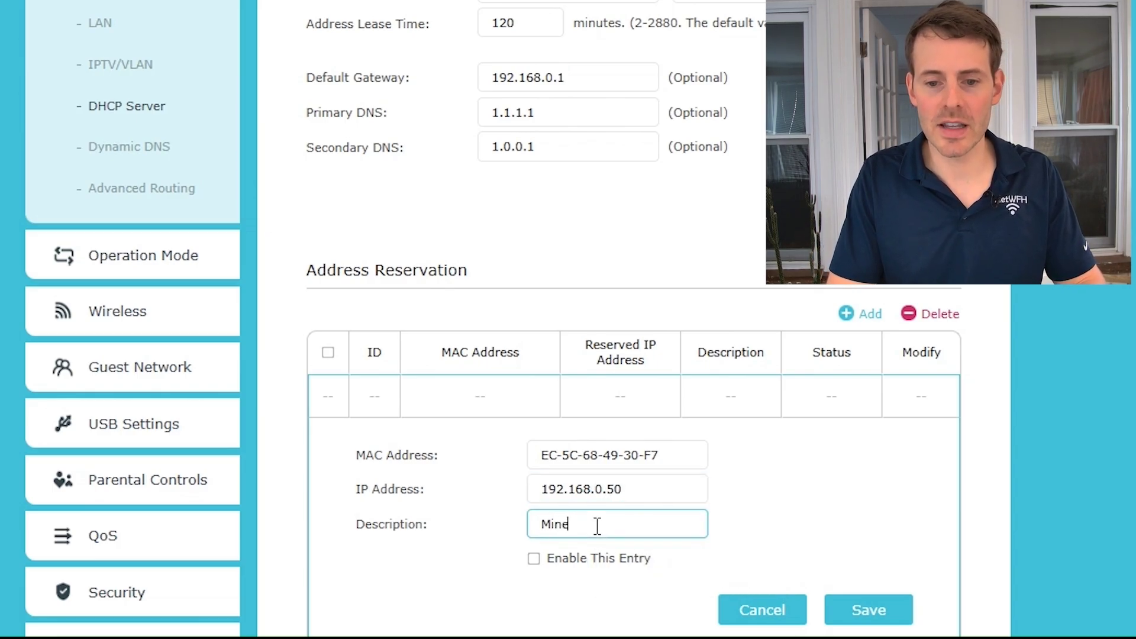
pyautogui.write('craft Server')
pyautogui.click(532, 561)
pyautogui.click(864, 624)
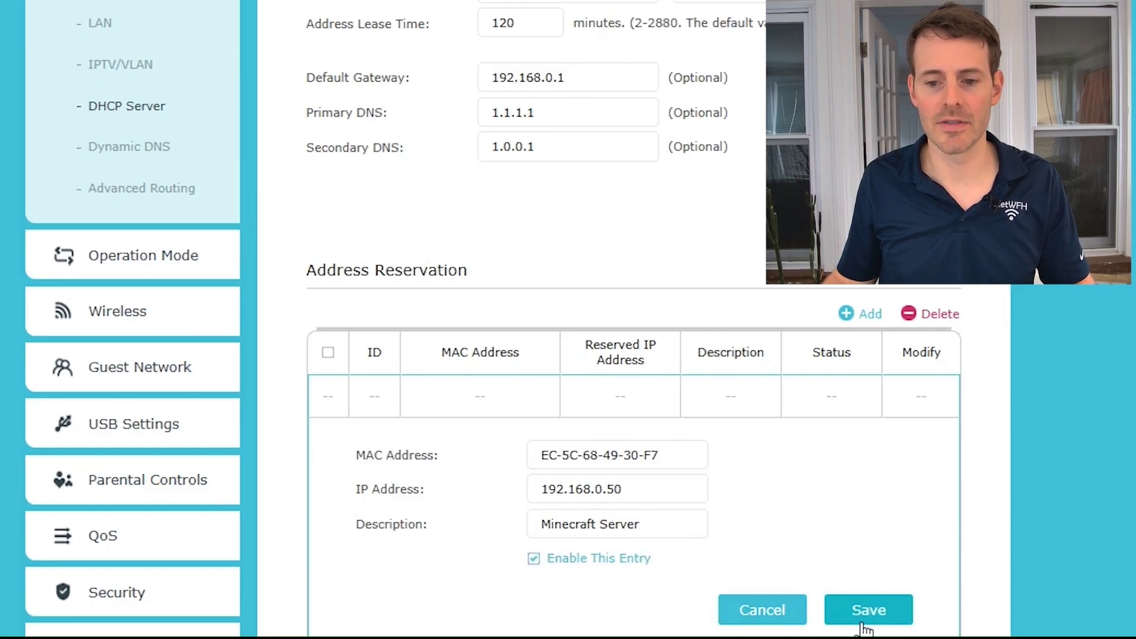
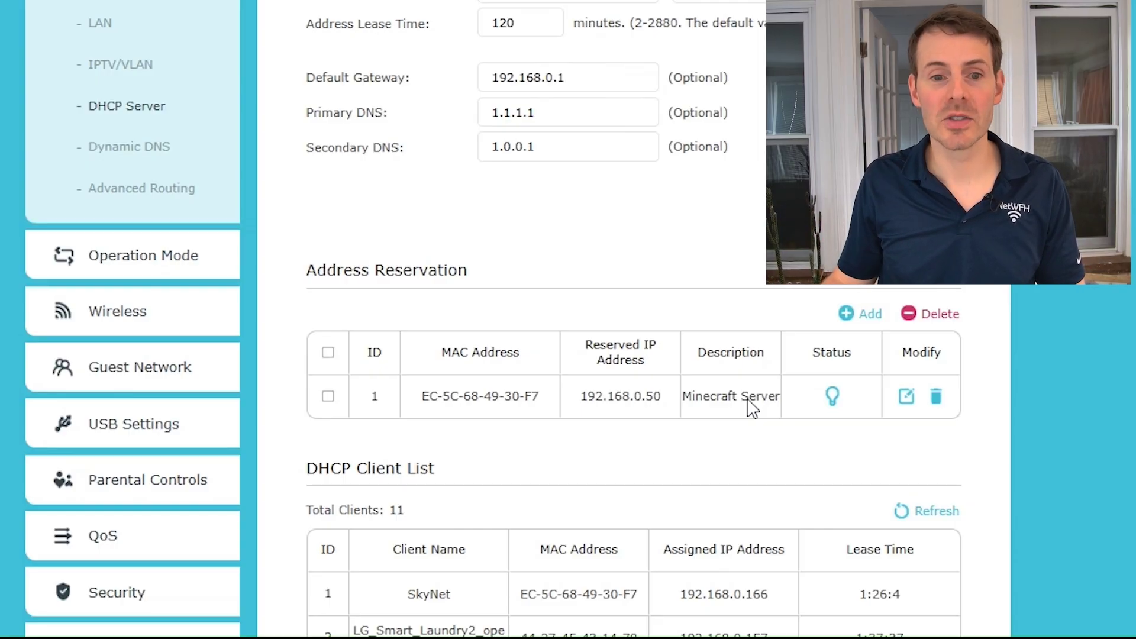
# - Open the Virtual Servers page under NAT Forwarding and start a new port forwarding entry
pyautogui.scroll(4, 568, 88)
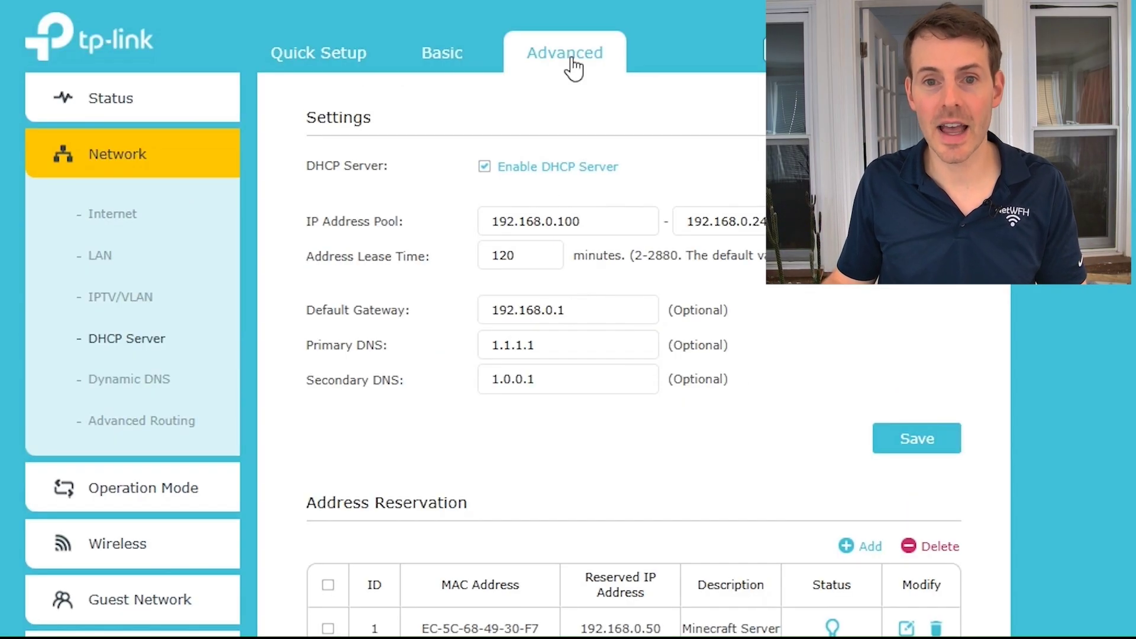
pyautogui.scroll(-5, 197, 256)
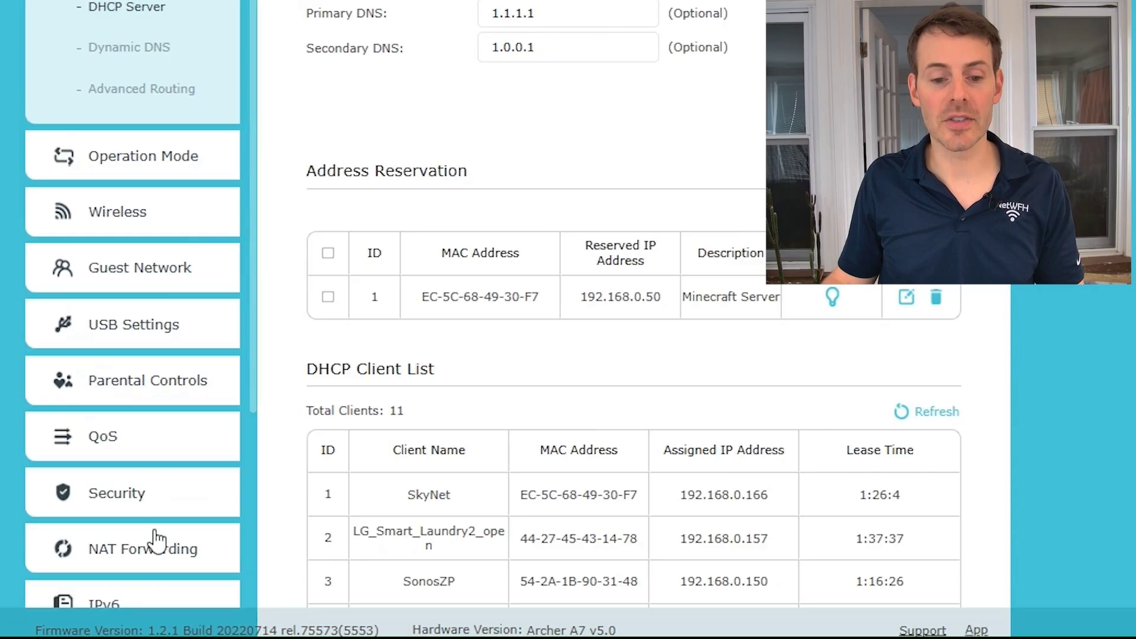
pyautogui.click(159, 556)
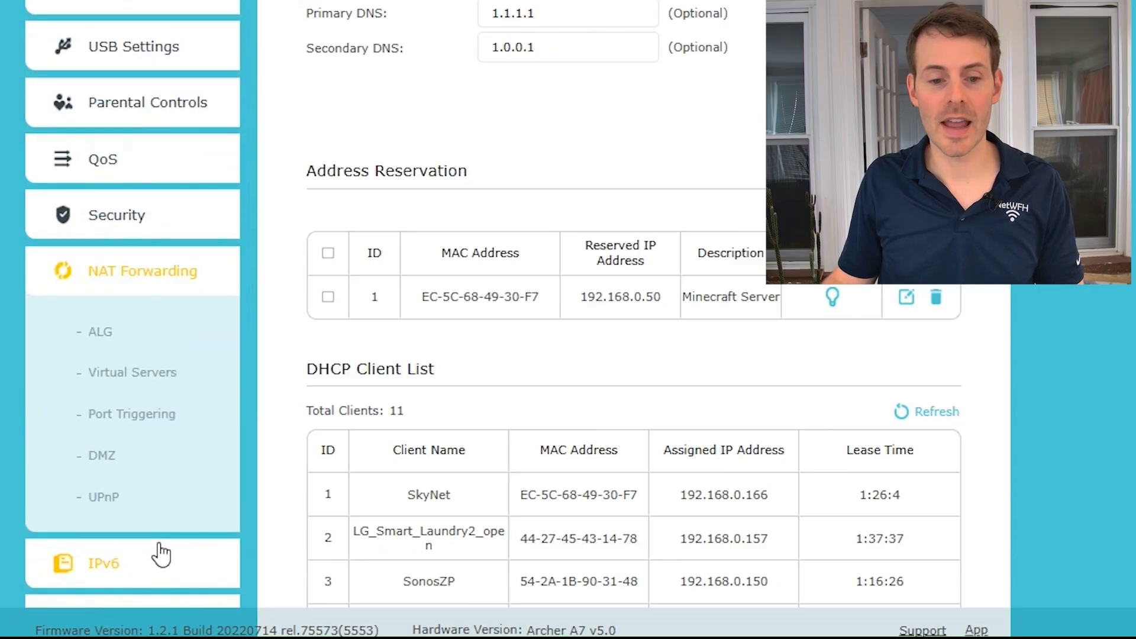
pyautogui.click(151, 379)
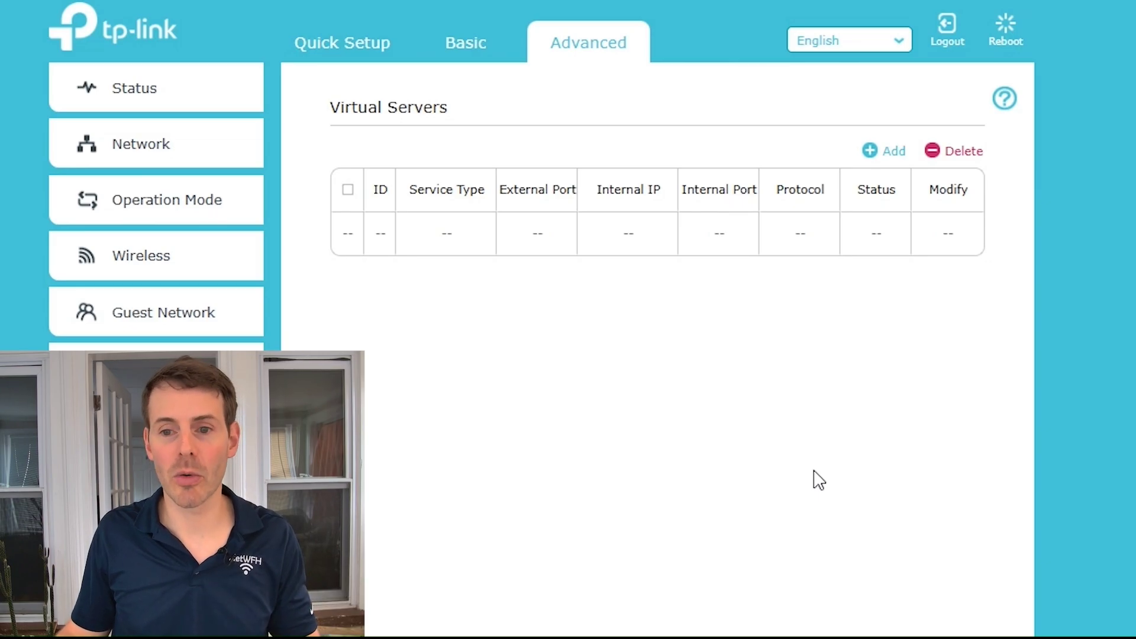
pyautogui.click(870, 152)
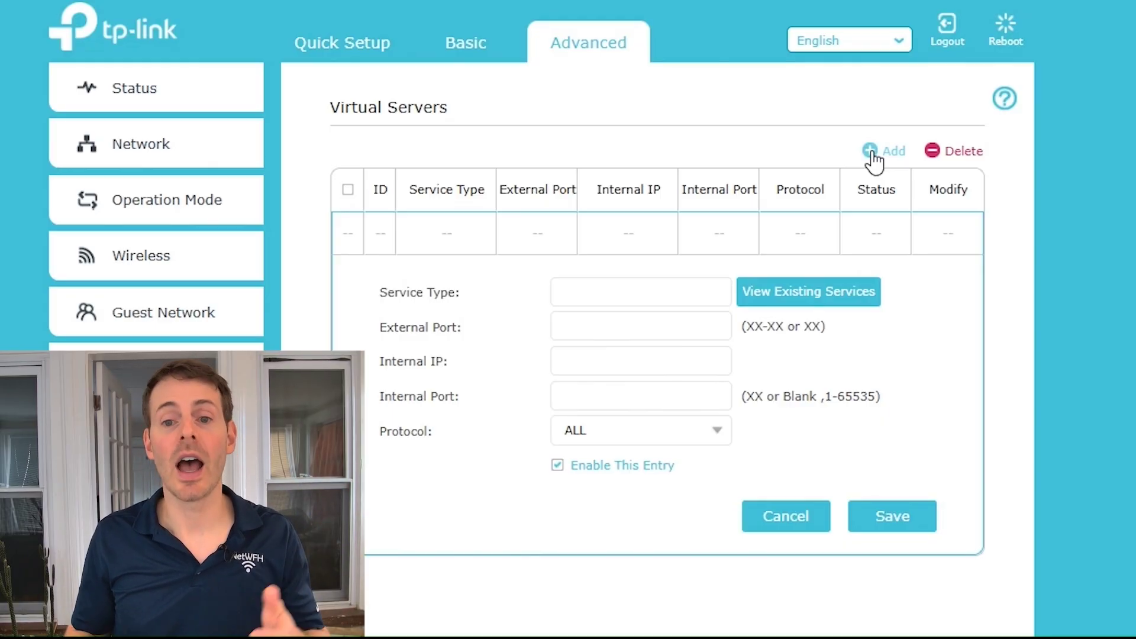
# - Fill in the new virtual server entry from the existing HTTP service
pyautogui.click(829, 300)
pyautogui.scroll(-4, 633, 598)
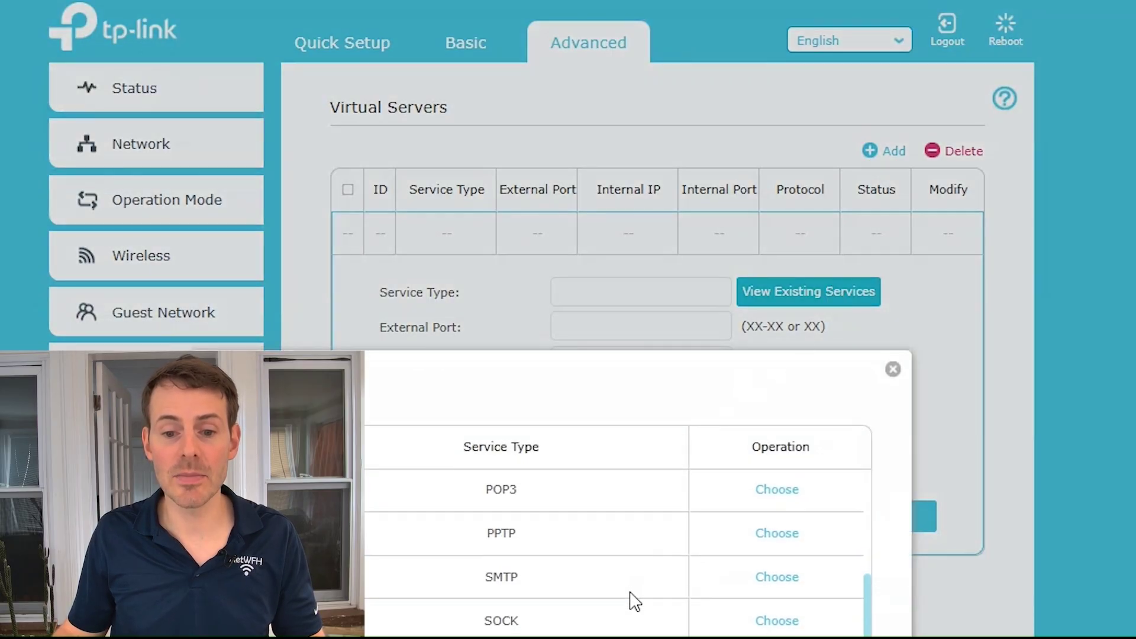
pyautogui.scroll(2, 633, 599)
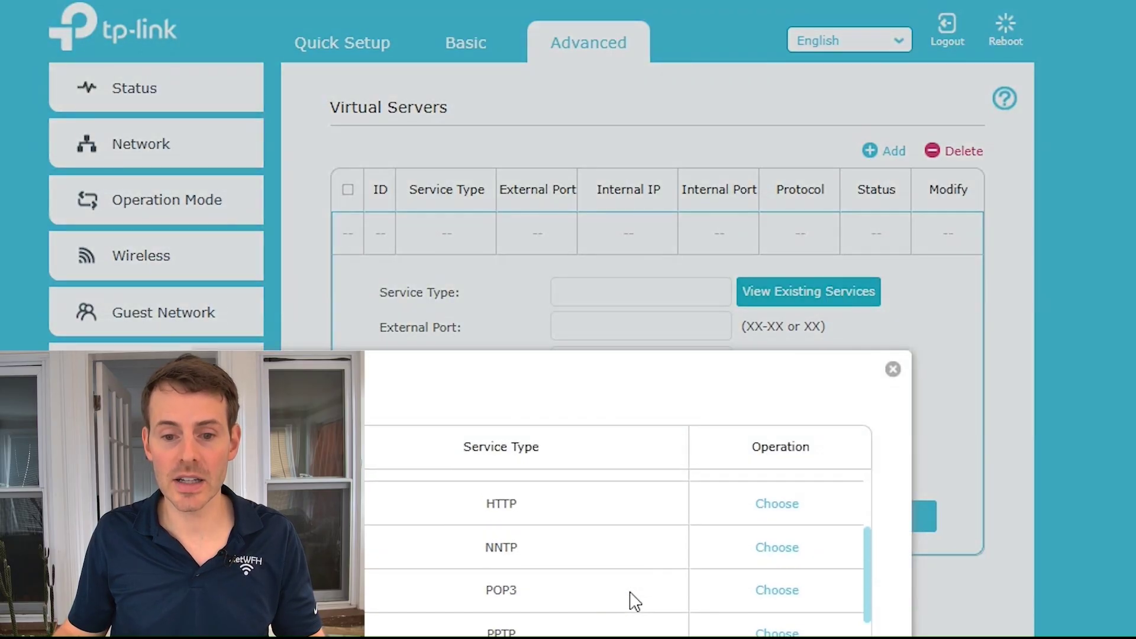
pyautogui.click(790, 504)
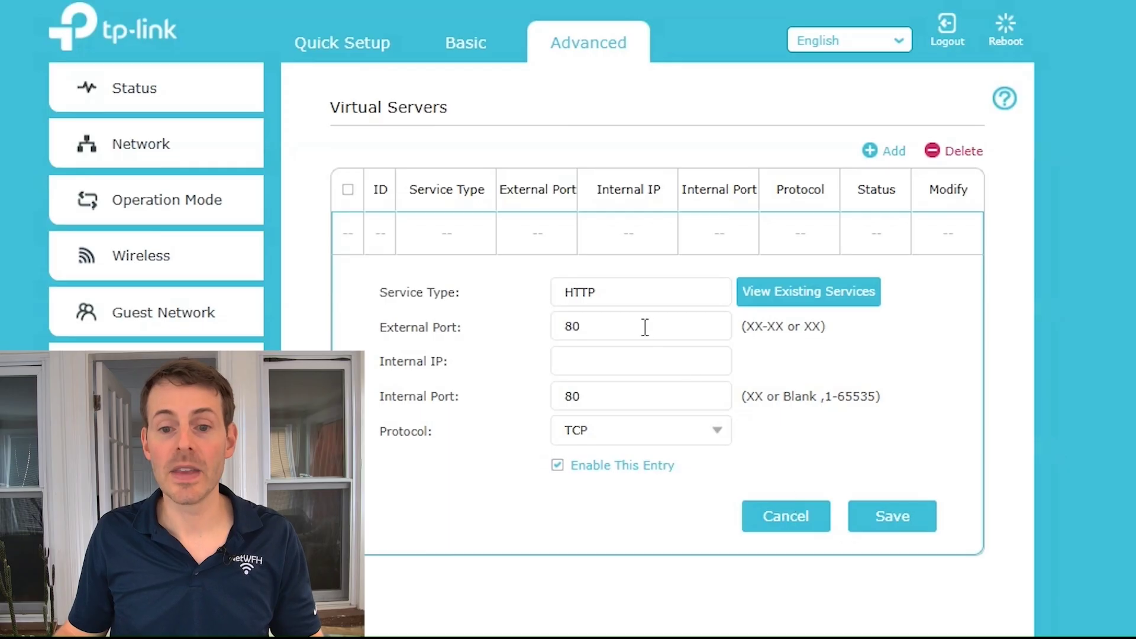
# - Set the new virtual server entry's external port to 25565 and its internal IP to 192.168.0.50
pyautogui.moveTo(645, 327); pyautogui.dragTo(559, 328)
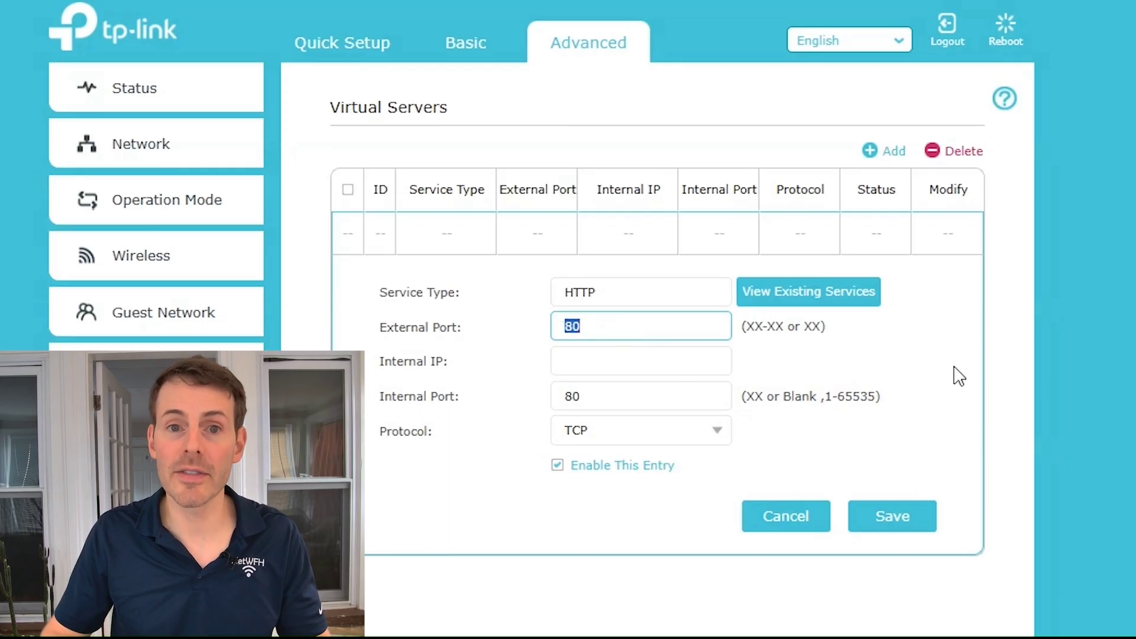
pyautogui.write('25565')
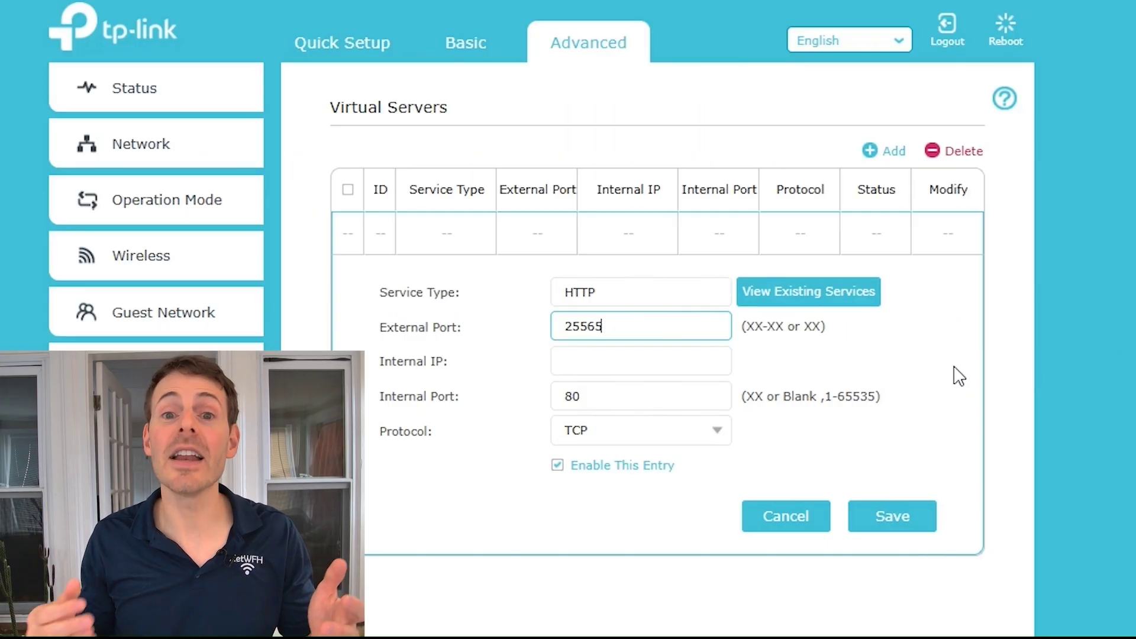
pyautogui.click(662, 363)
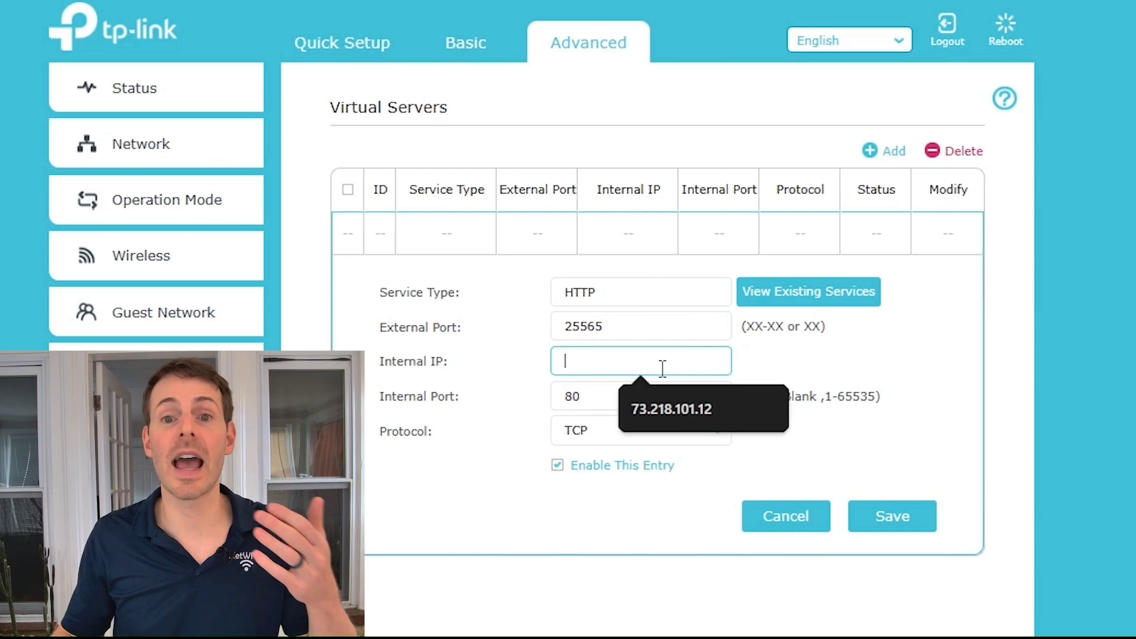
pyautogui.write('192')
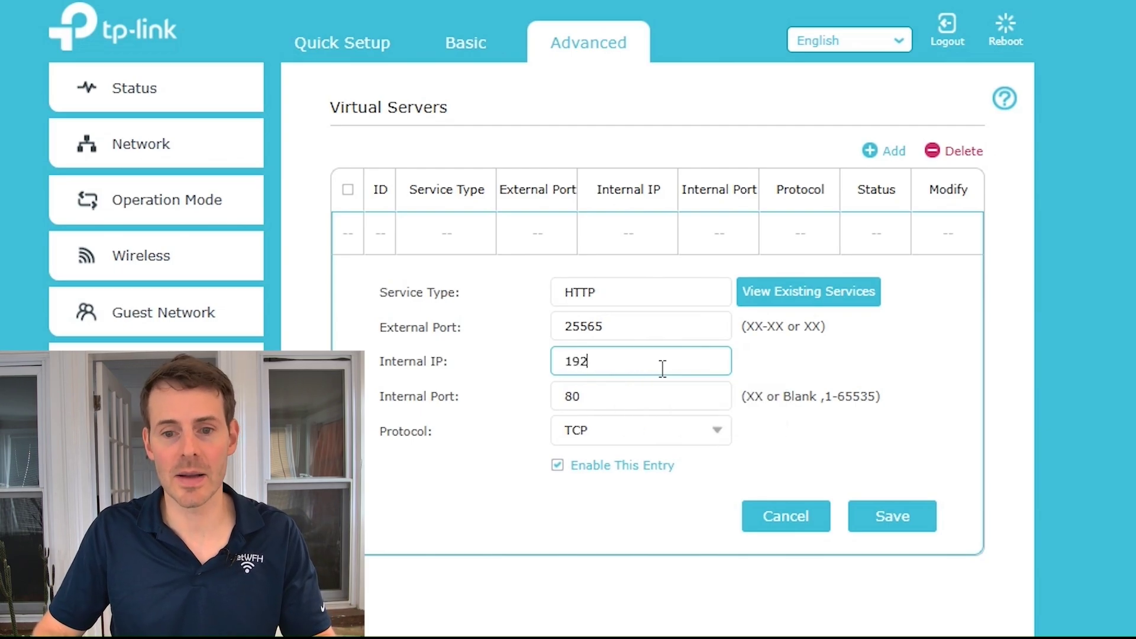
pyautogui.write('.168.0.50')
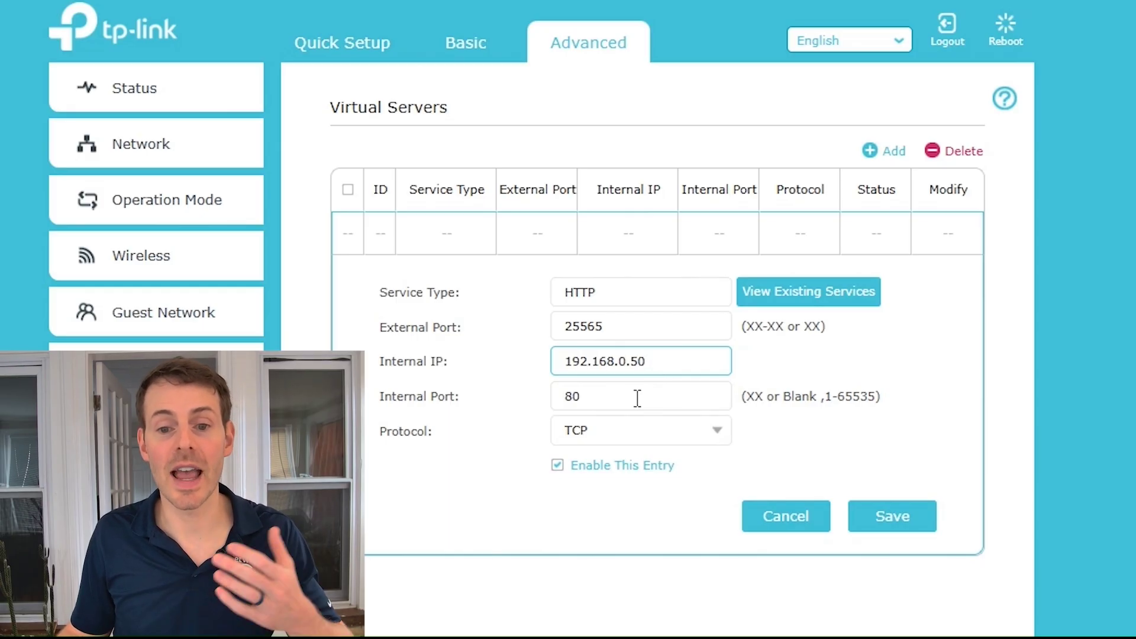
# - Set the entry's internal port to 25565 with TCP as the protocol, and save the port forwarding entry
pyautogui.moveTo(638, 397); pyautogui.dragTo(533, 391)
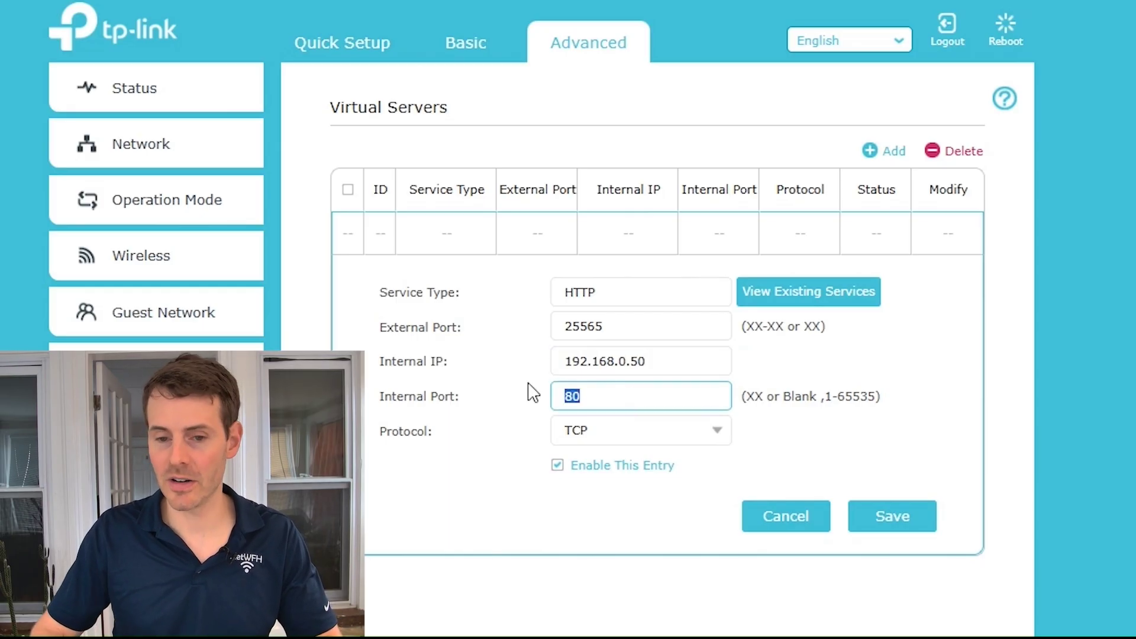
pyautogui.write('25565')
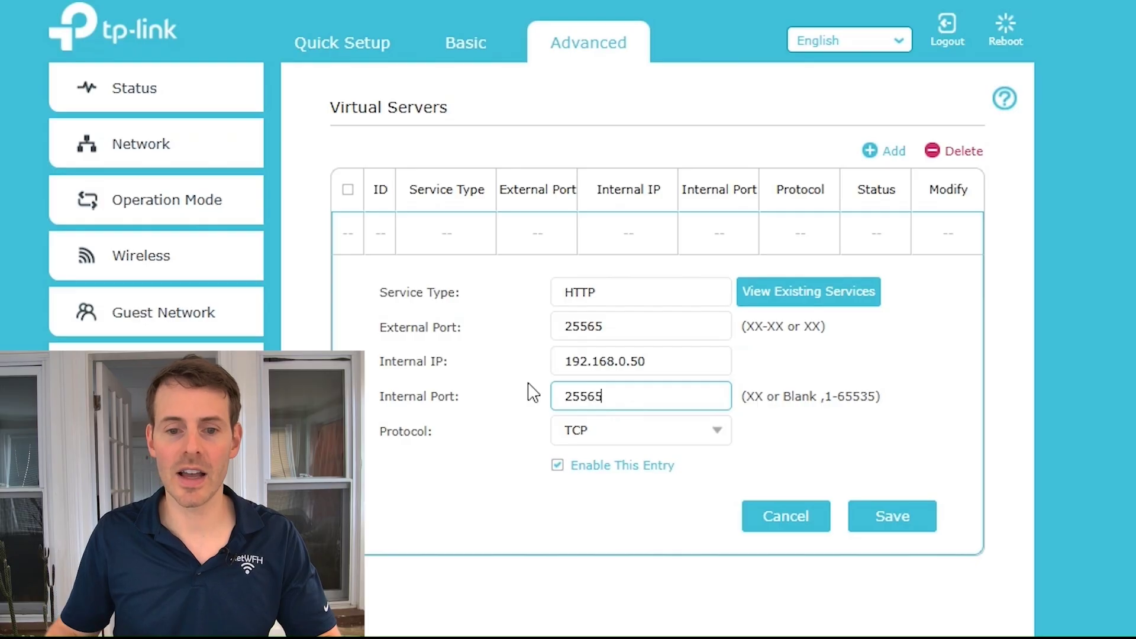
pyautogui.click(721, 435)
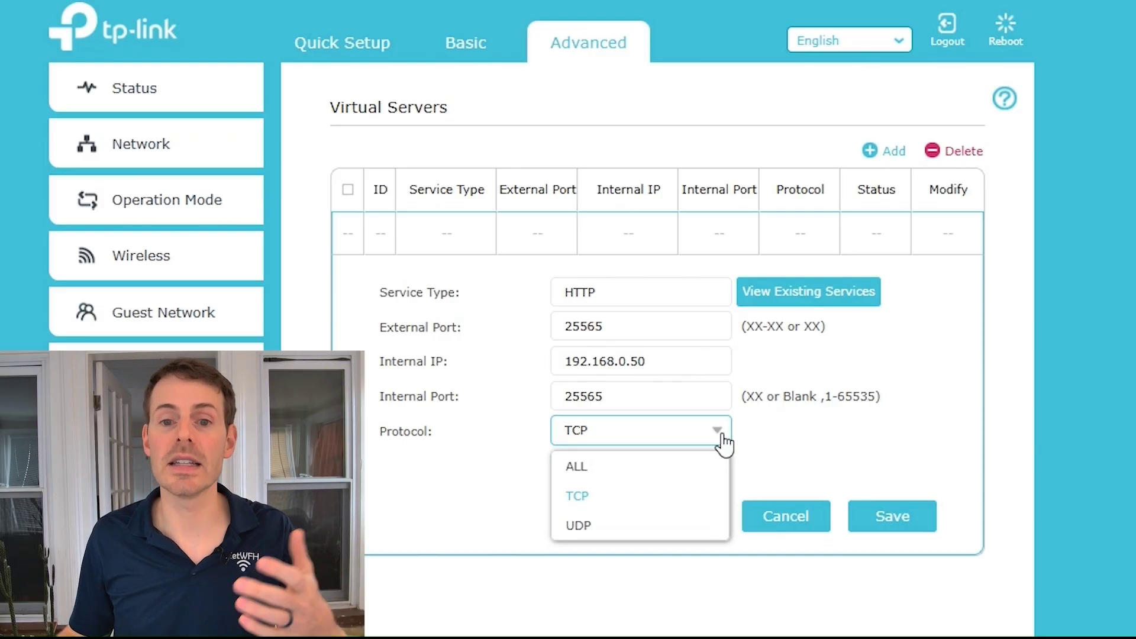
pyautogui.click(632, 495)
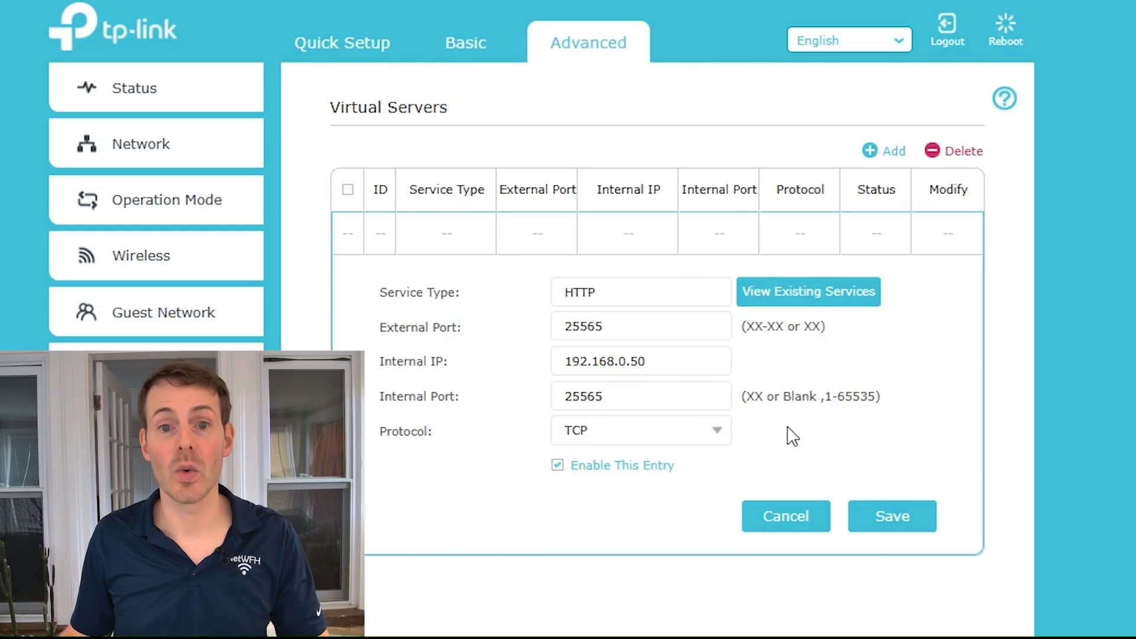
pyautogui.click(914, 531)
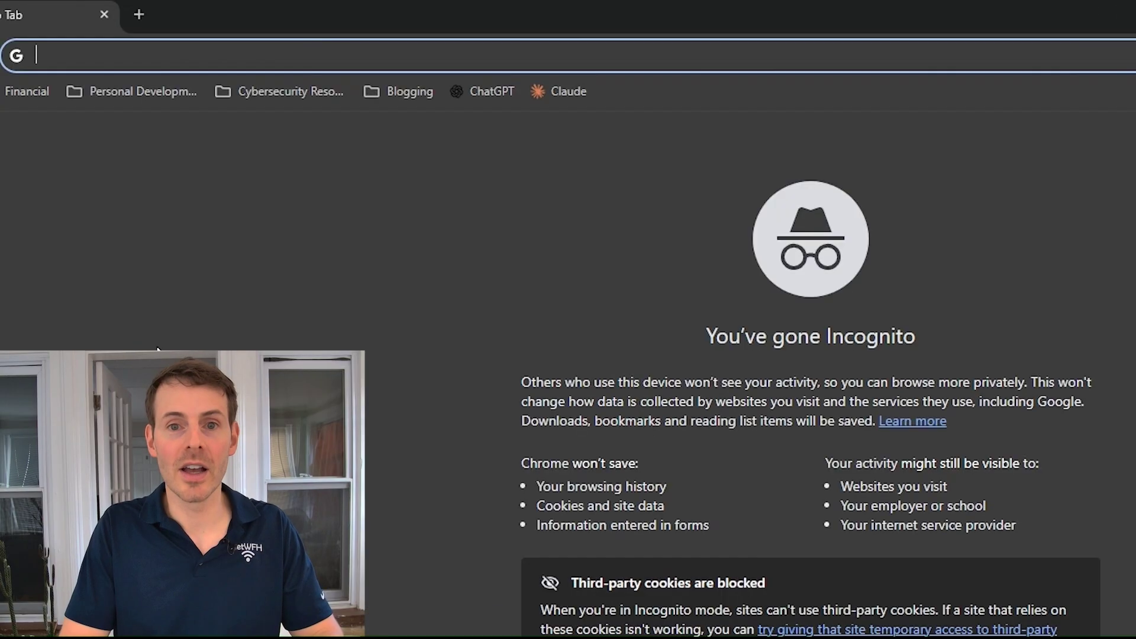
# - In a Chrome Incognito window, search Google for "port checker" and open the portchecker.co site
pyautogui.write('google.com')
pyautogui.press('Return')
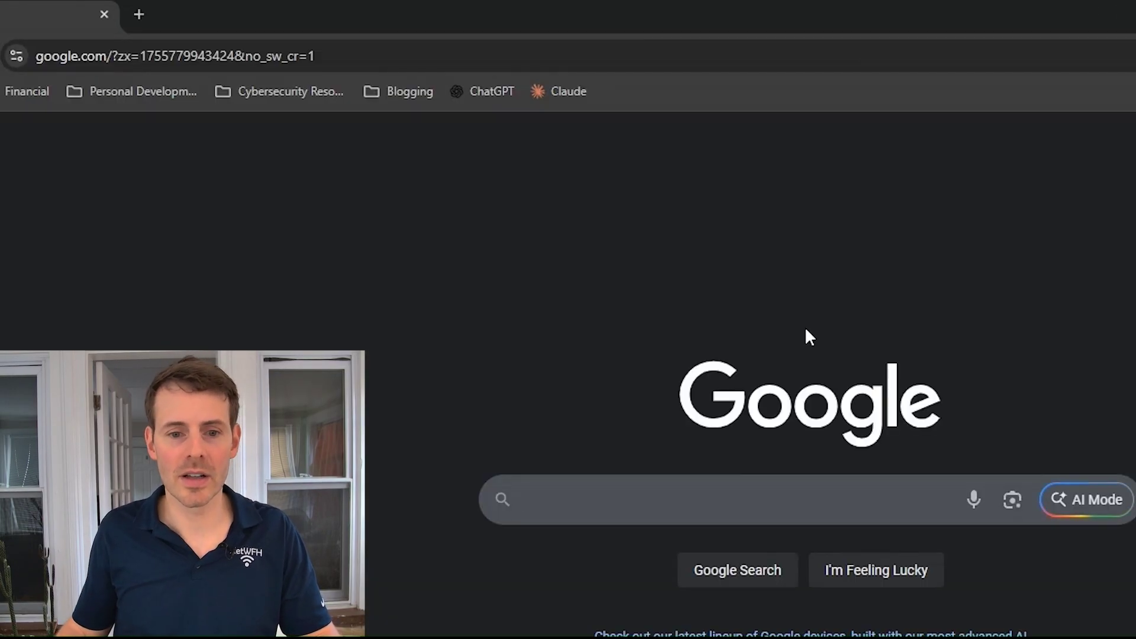
pyautogui.click(788, 513)
pyautogui.write('port ')
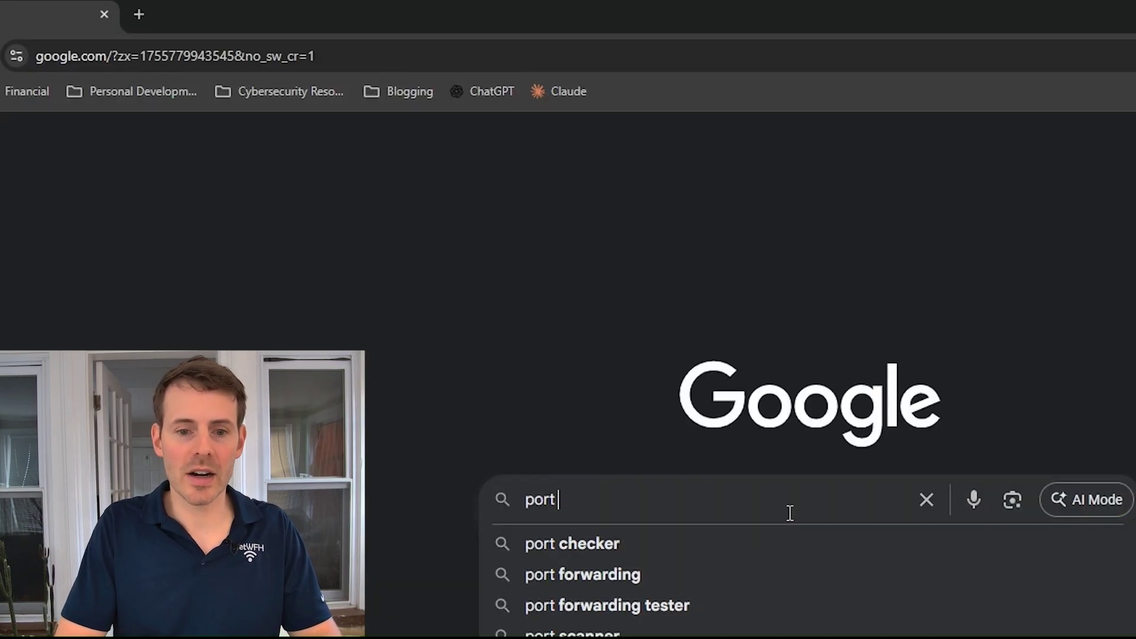
pyautogui.write('checker')
pyautogui.press('Return')
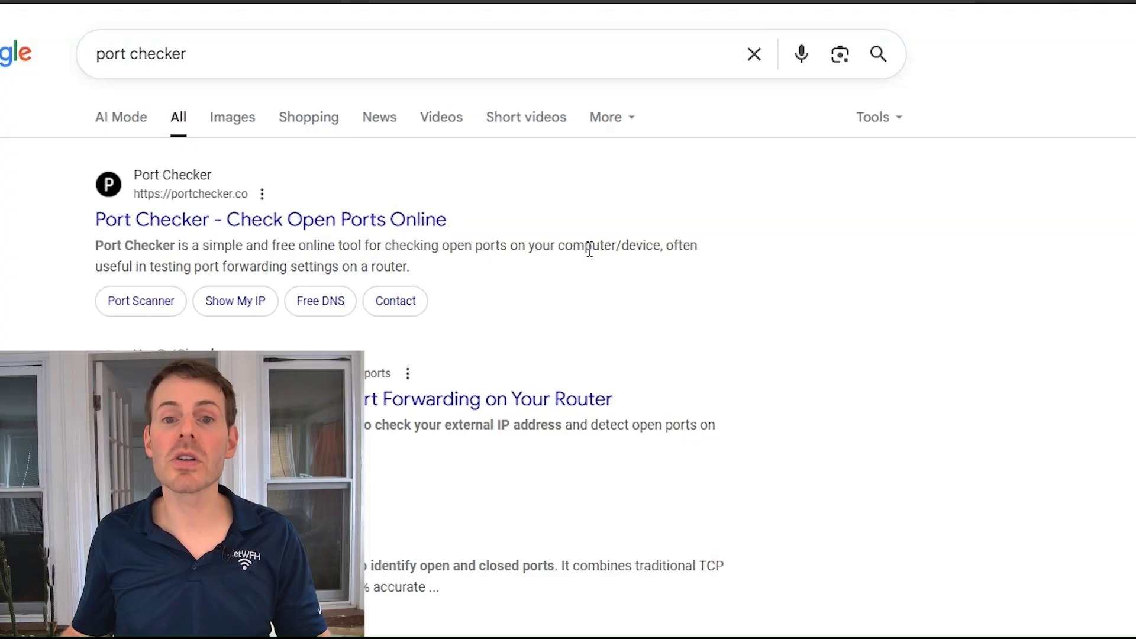
pyautogui.click(382, 220)
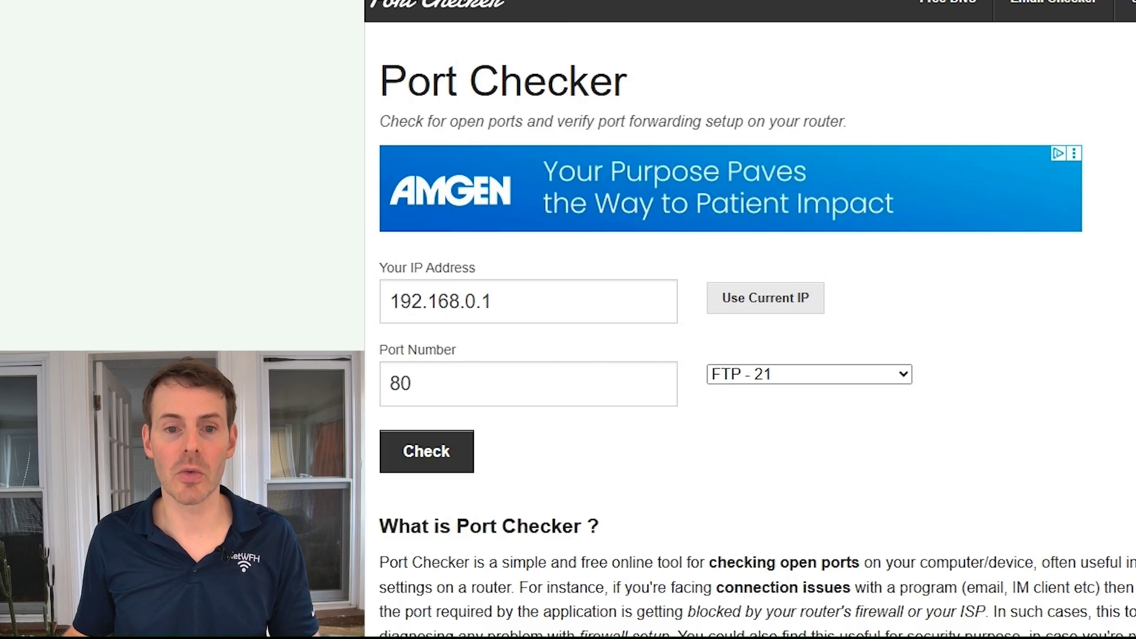
# - Choose the predefined Minecraft - 25565 port for the port check
pyautogui.moveTo(540, 299); pyautogui.dragTo(330, 314)
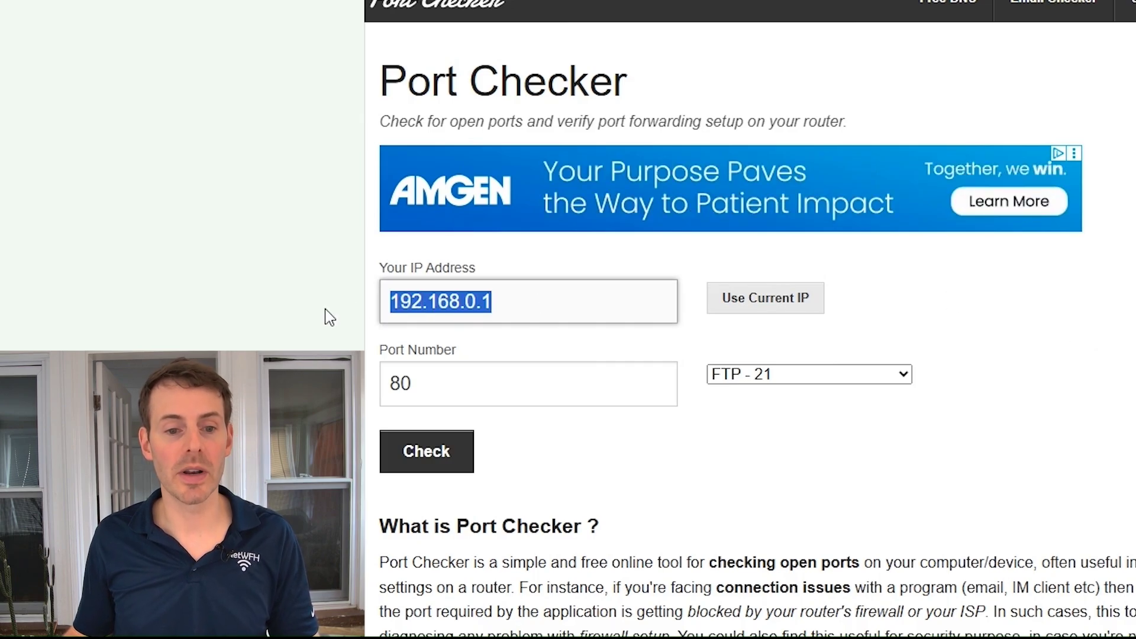
pyautogui.click(904, 376)
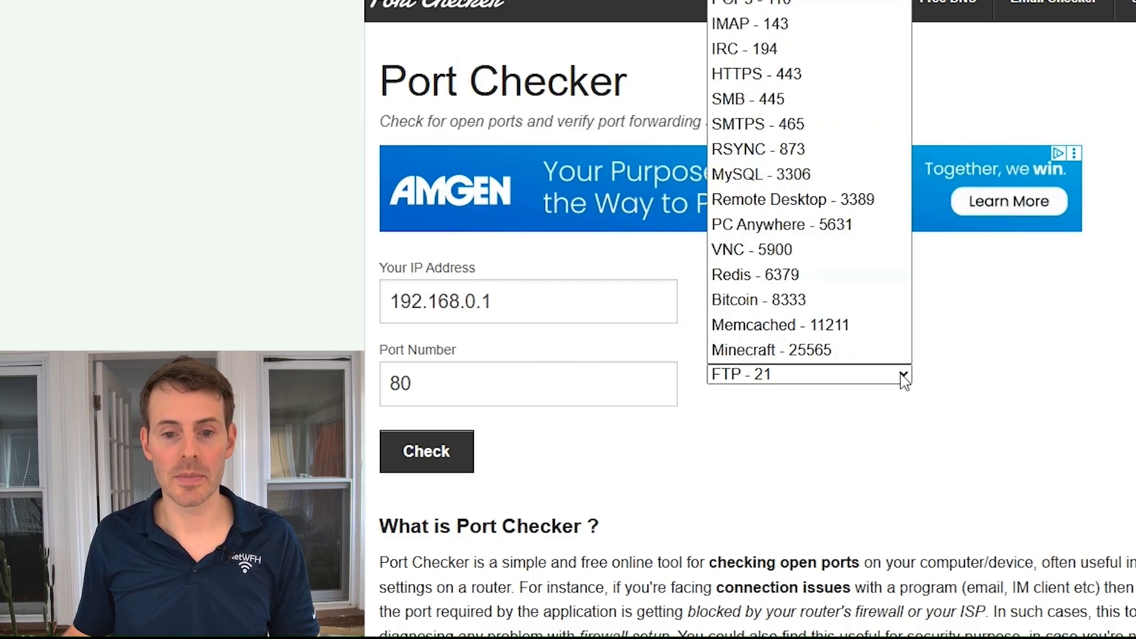
pyautogui.click(827, 351)
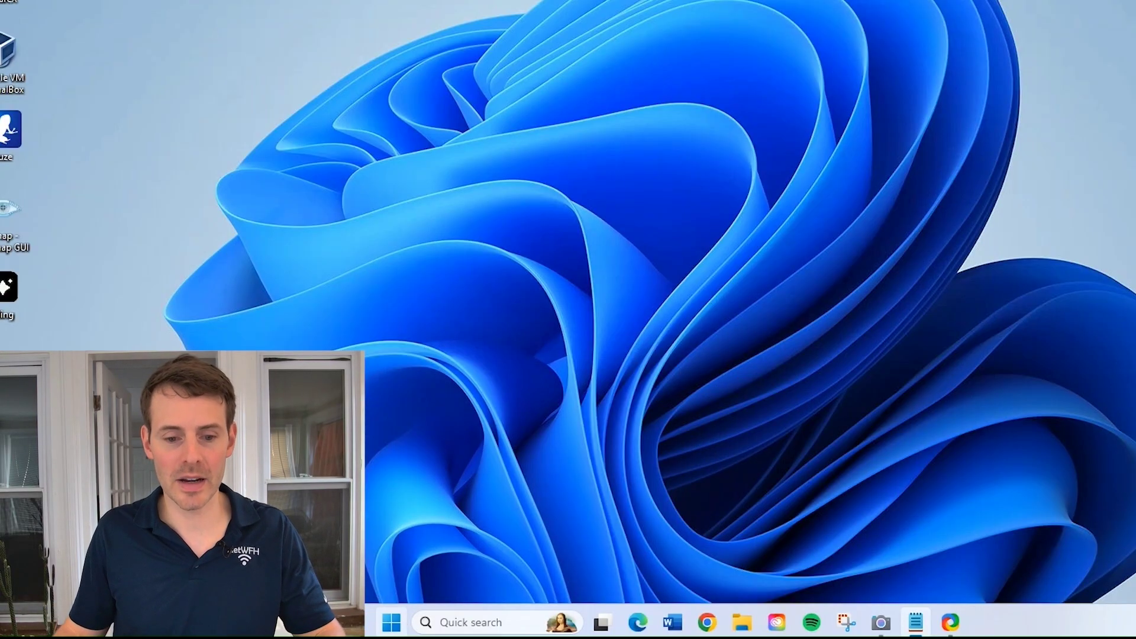
# - Open the Windows Control Panel and go to the advanced settings of Windows Defender Firewall
pyautogui.click(421, 623)
pyautogui.write('control')
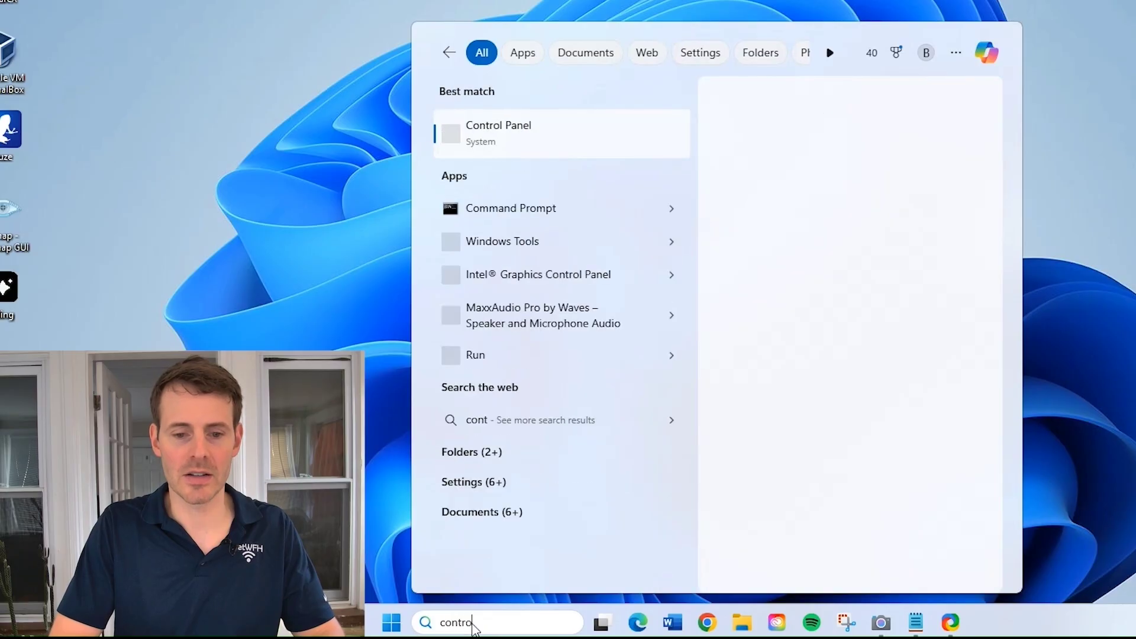
pyautogui.click(553, 142)
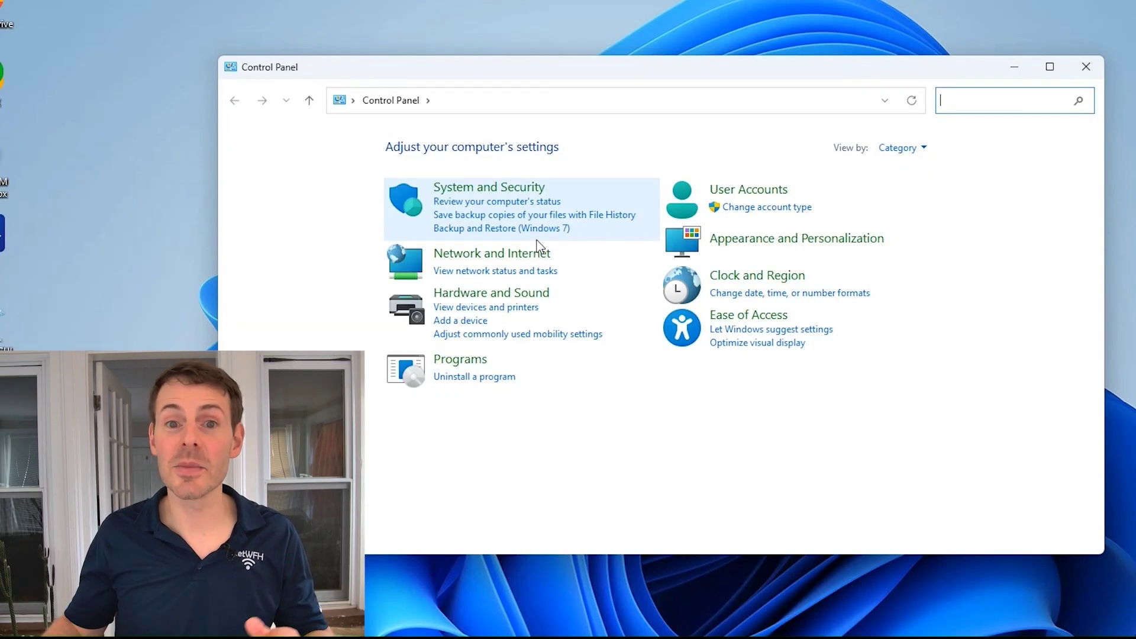
pyautogui.click(508, 189)
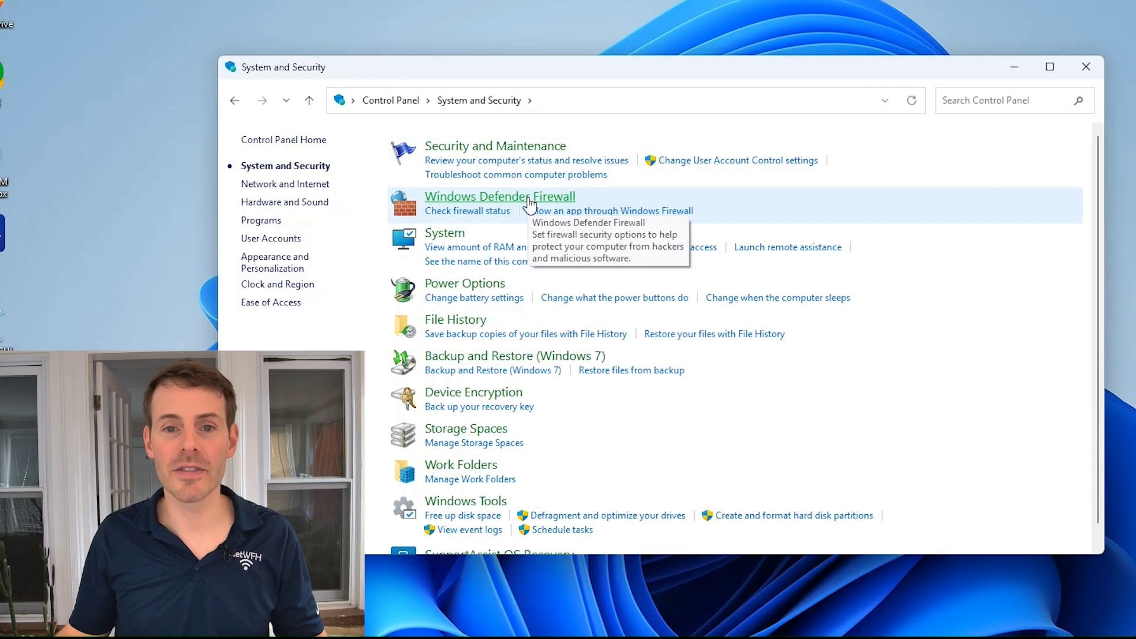
pyautogui.click(529, 198)
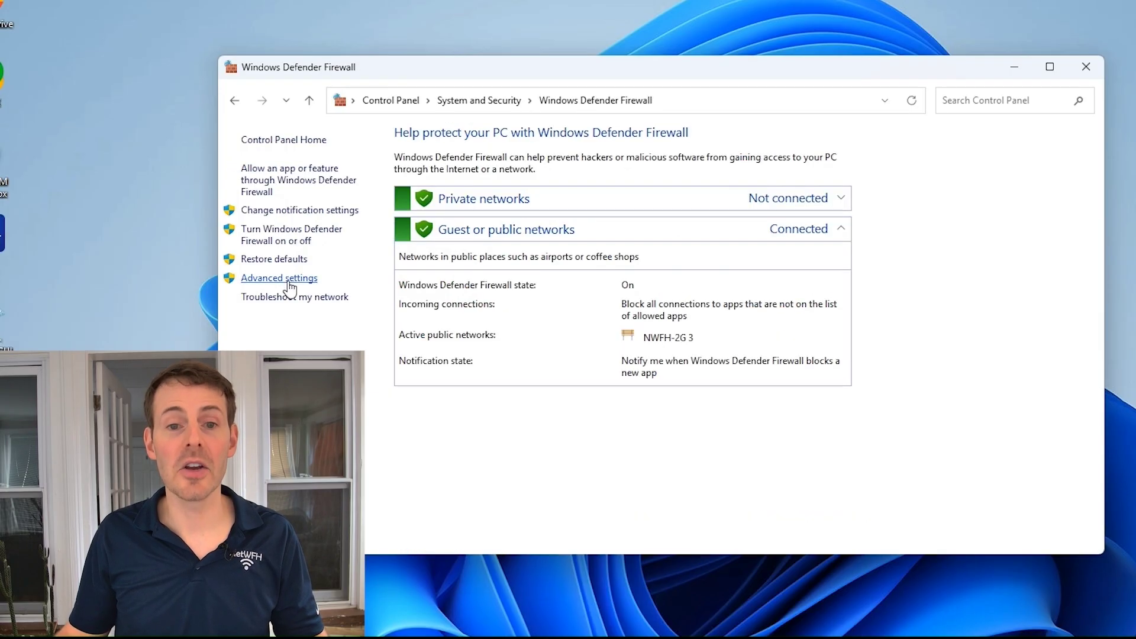
pyautogui.click(290, 284)
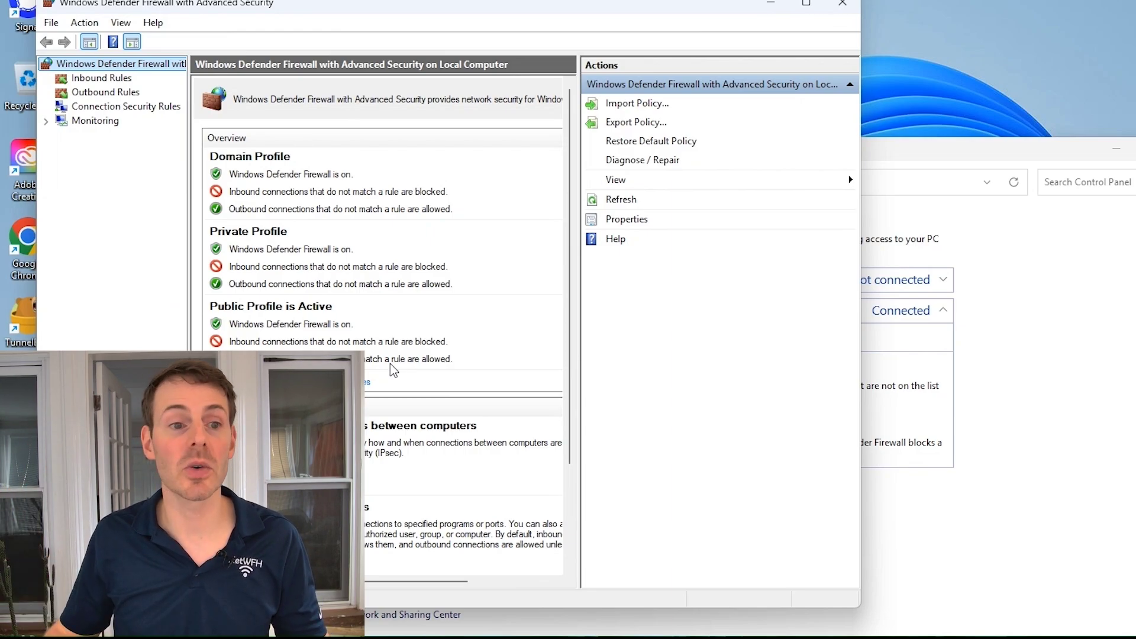
# - Start a new inbound firewall rule and choose Port as its rule type
pyautogui.click(100, 82)
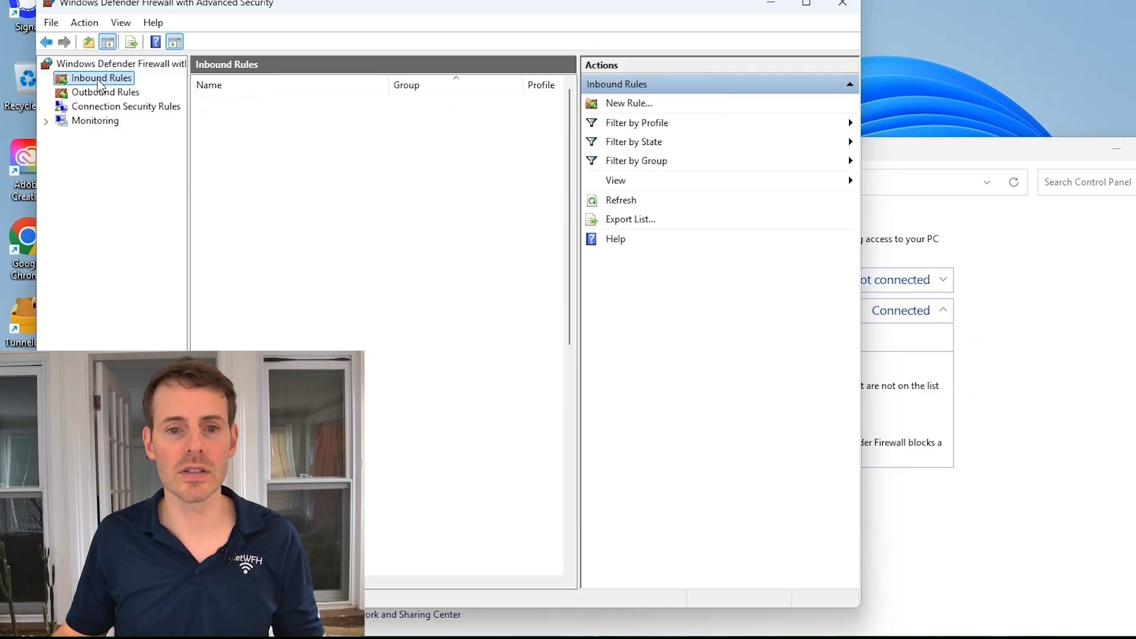
pyautogui.click(631, 106)
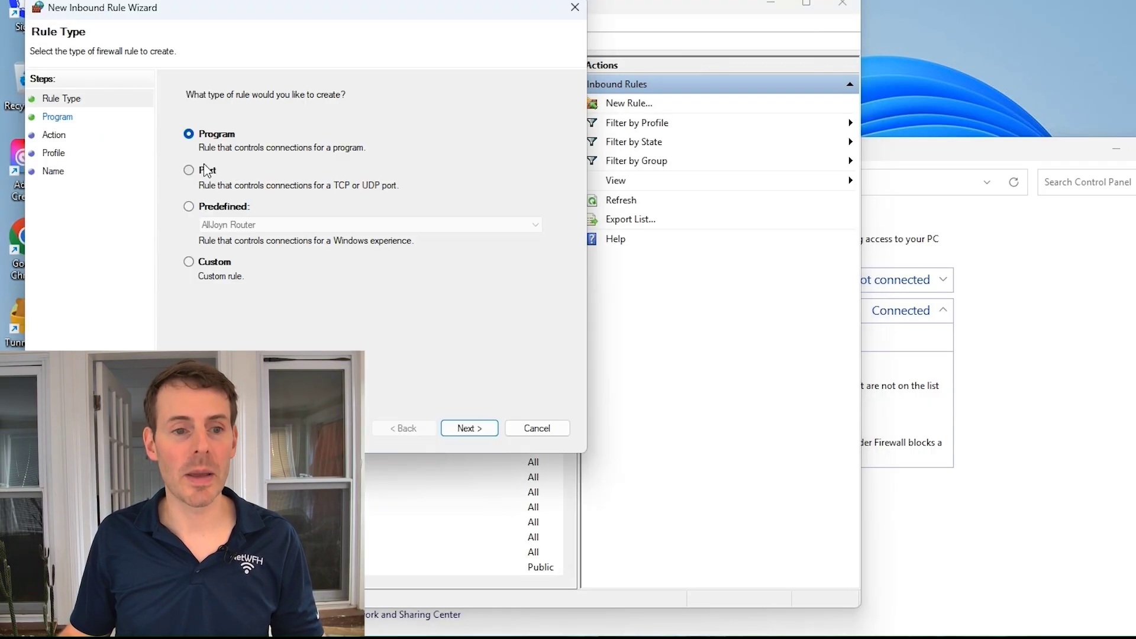
pyautogui.click(189, 171)
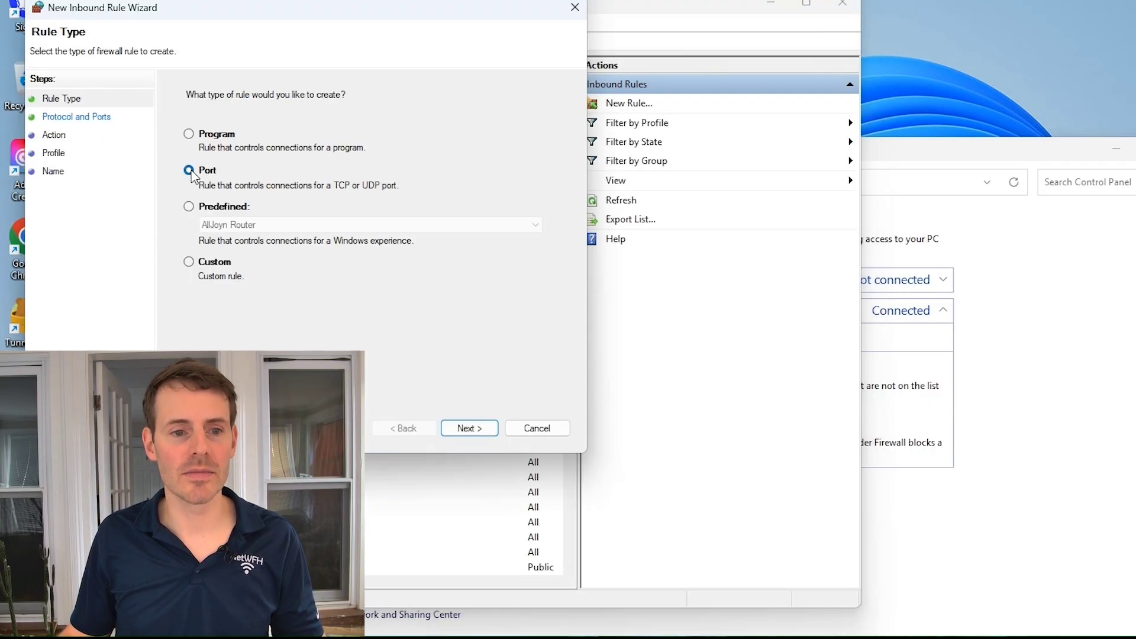
pyautogui.click(474, 427)
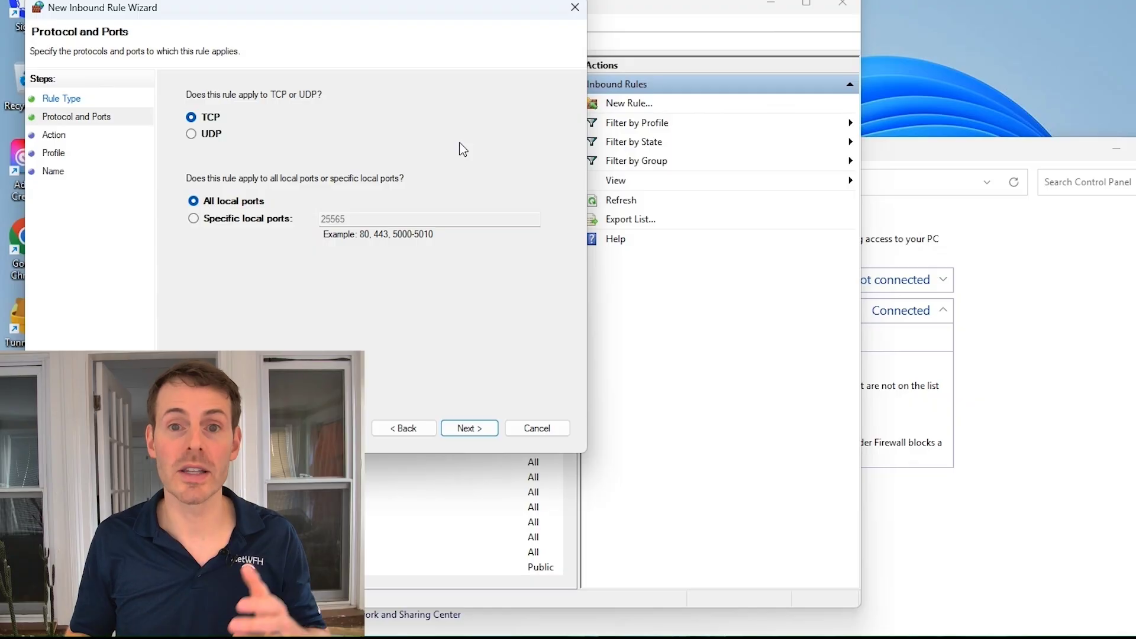
# - Apply the rule to specific local TCP port 25565, allowing the connection on the Domain, Private and Public profiles
pyautogui.click(200, 222)
pyautogui.moveTo(367, 219); pyautogui.dragTo(310, 222)
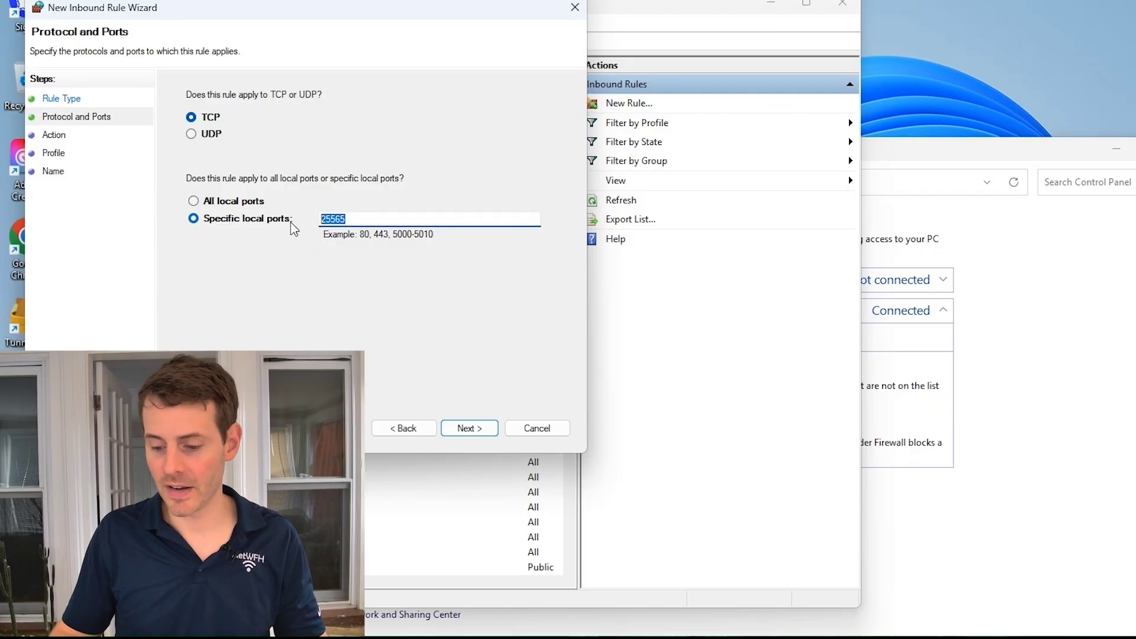
pyautogui.write('2556')
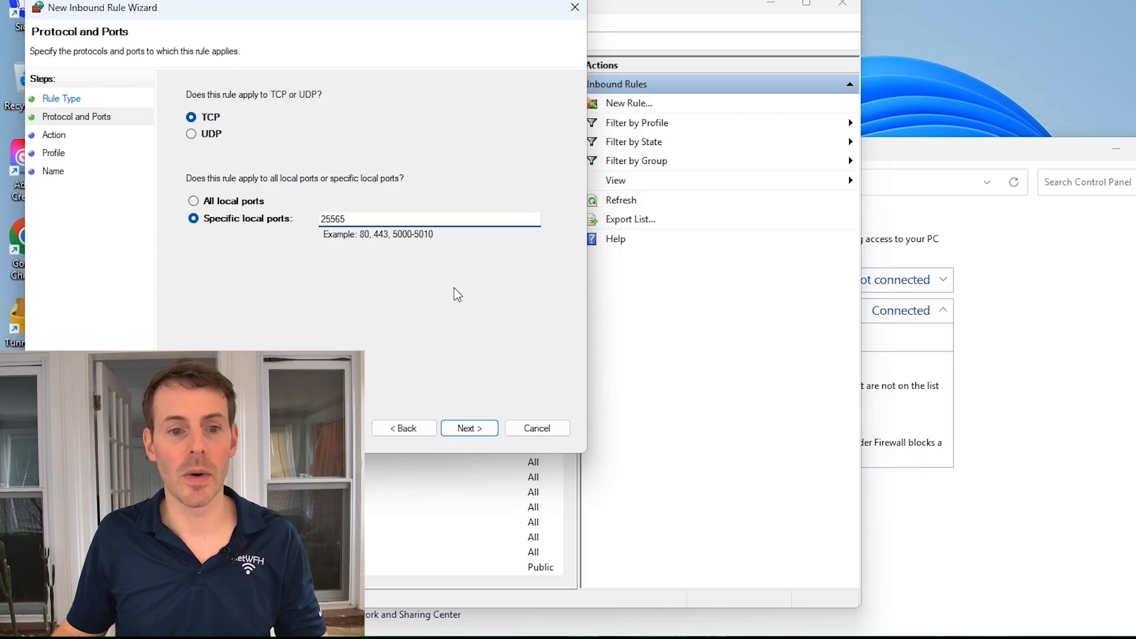
pyautogui.click(468, 429)
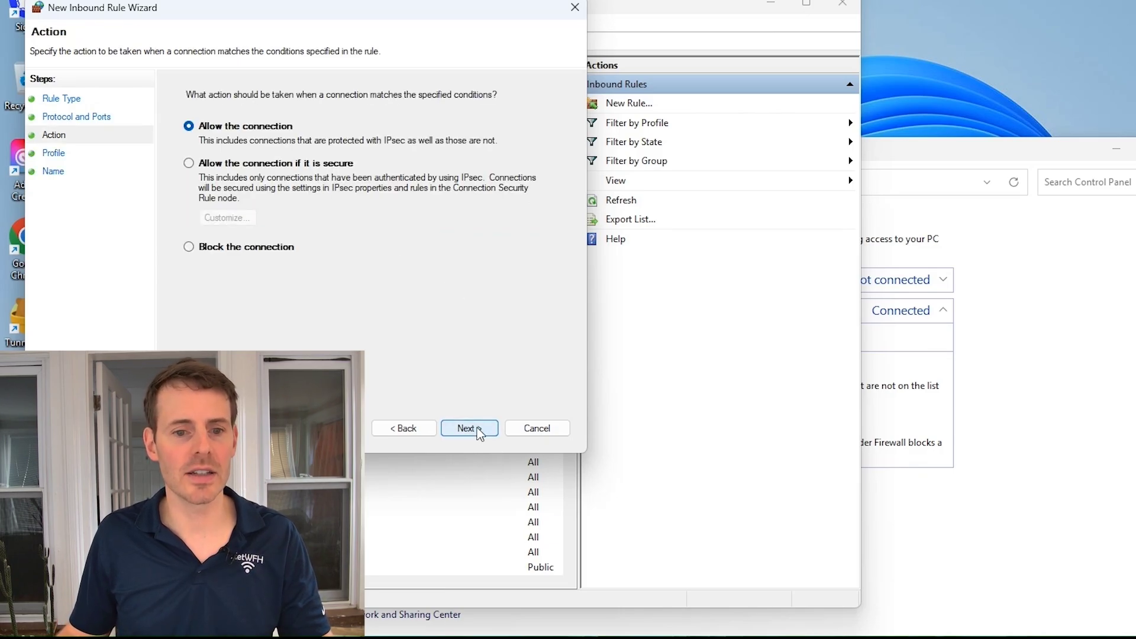
pyautogui.click(480, 435)
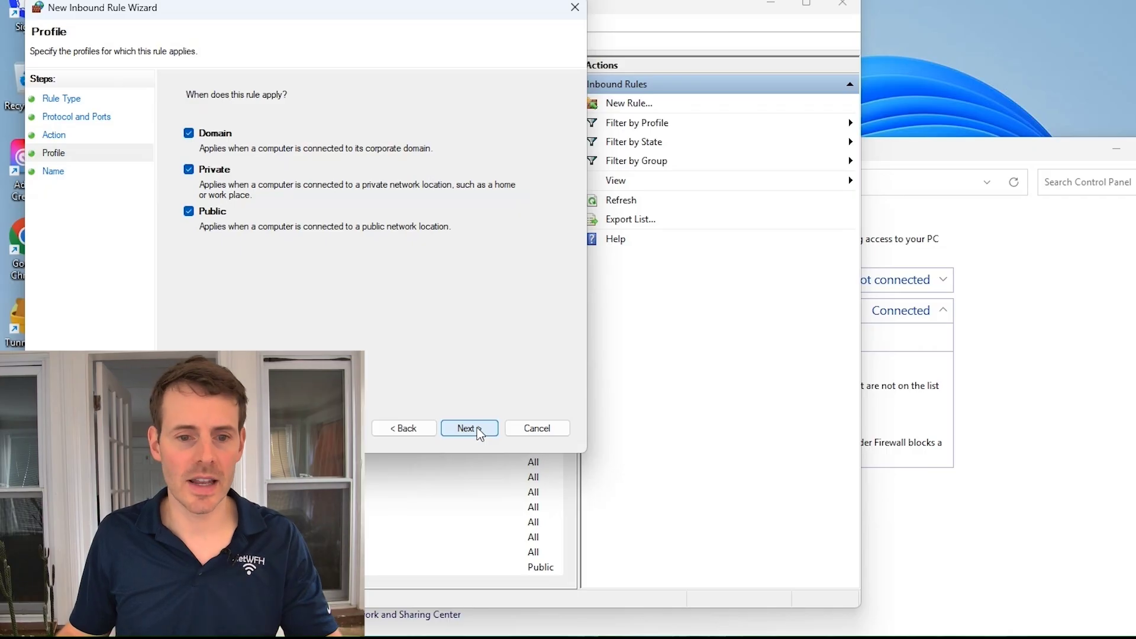
pyautogui.click(480, 433)
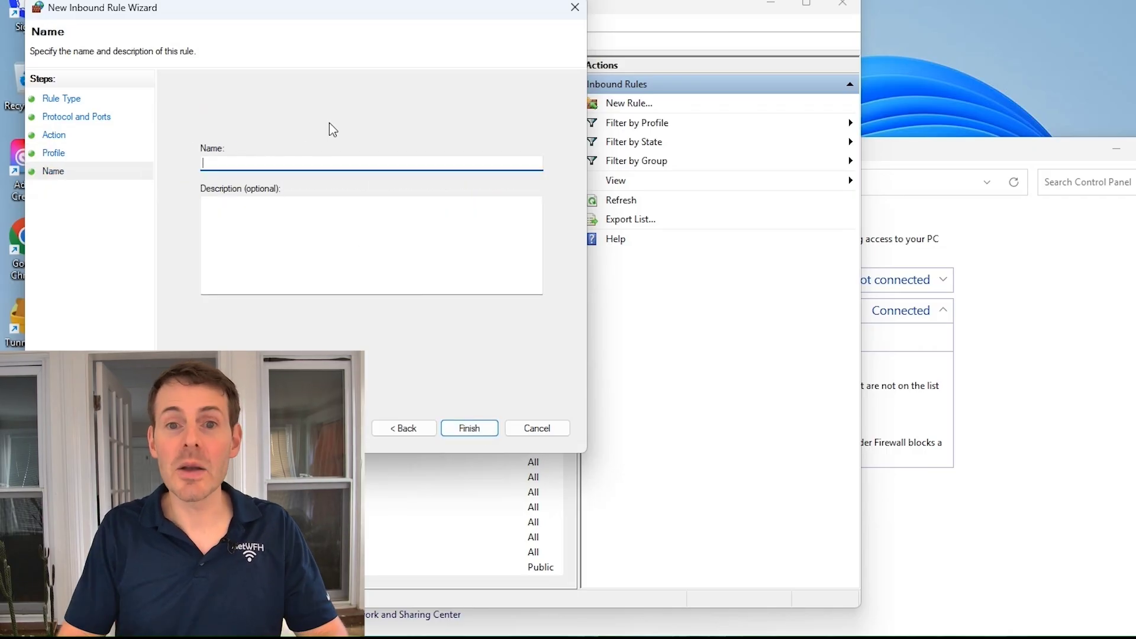
# - Name the rule Minecraft Server Rule, describe it as "MInecraft Server Hosting", and finish creating it
pyautogui.write('Minec')
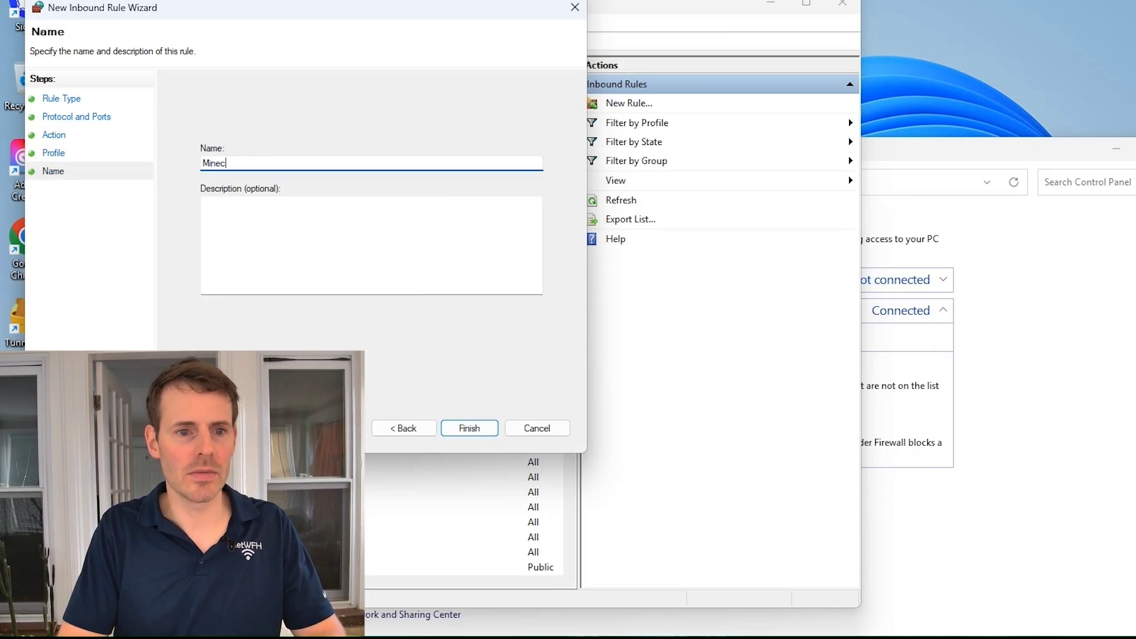
pyautogui.write('raf')
pyautogui.write('t Server Rule')
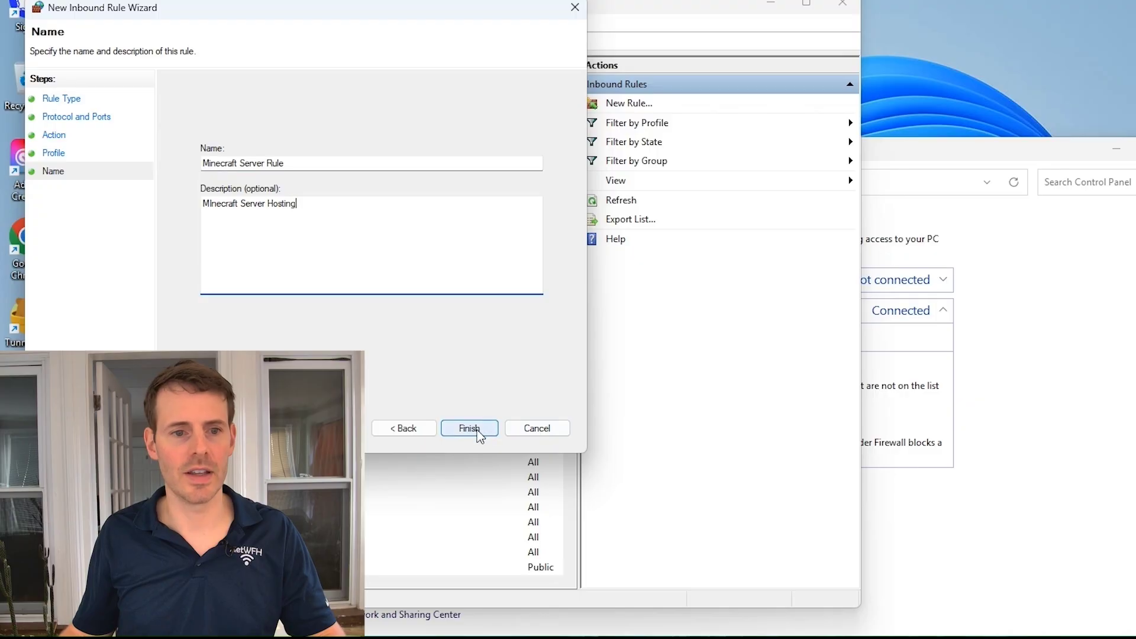
pyautogui.click(480, 434)
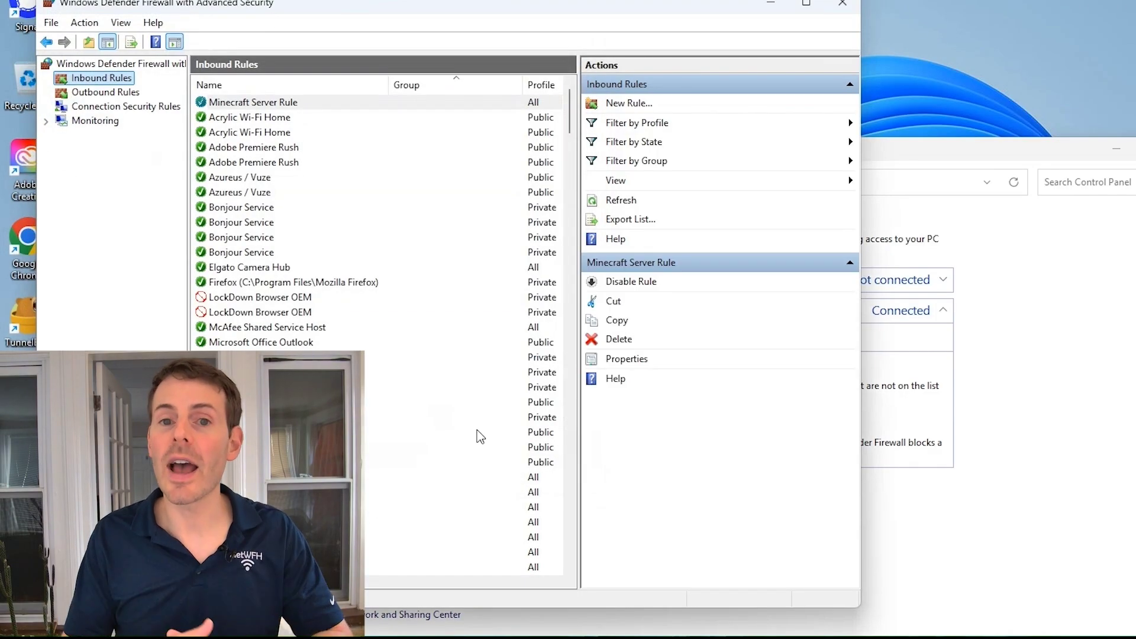